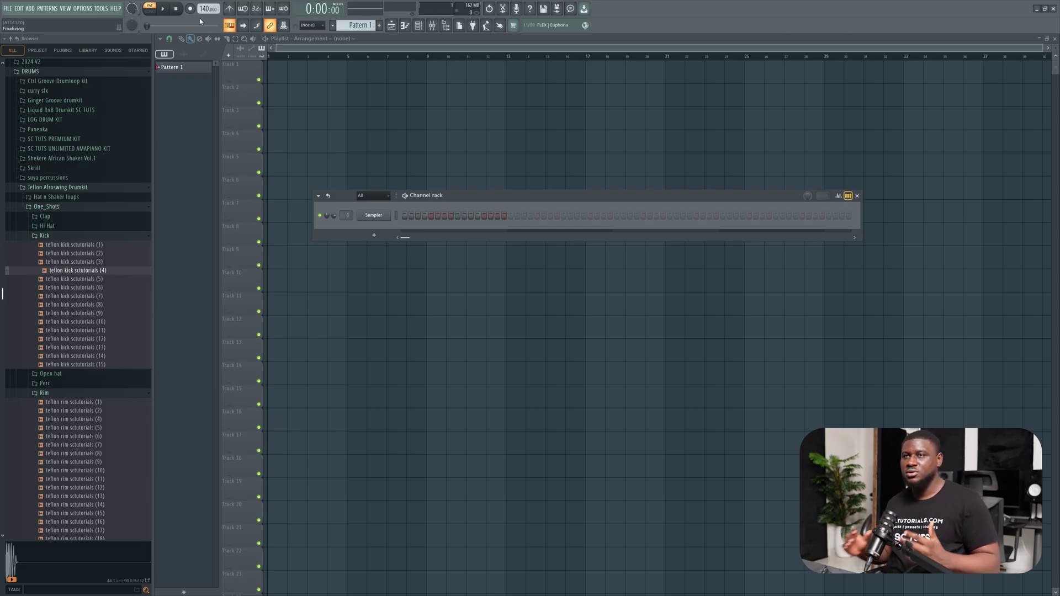
- Open the context menu of the 140 BPM tempo display in the toolbar
right_click(204, 9)
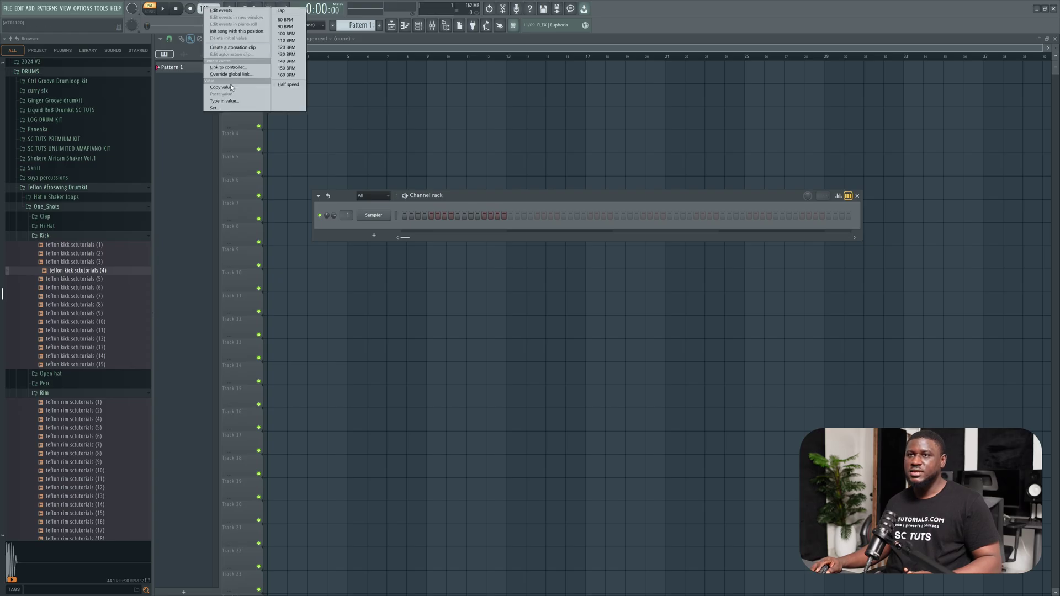
- Type in an exact project tempo of 98 BPM
left_click(231, 101)
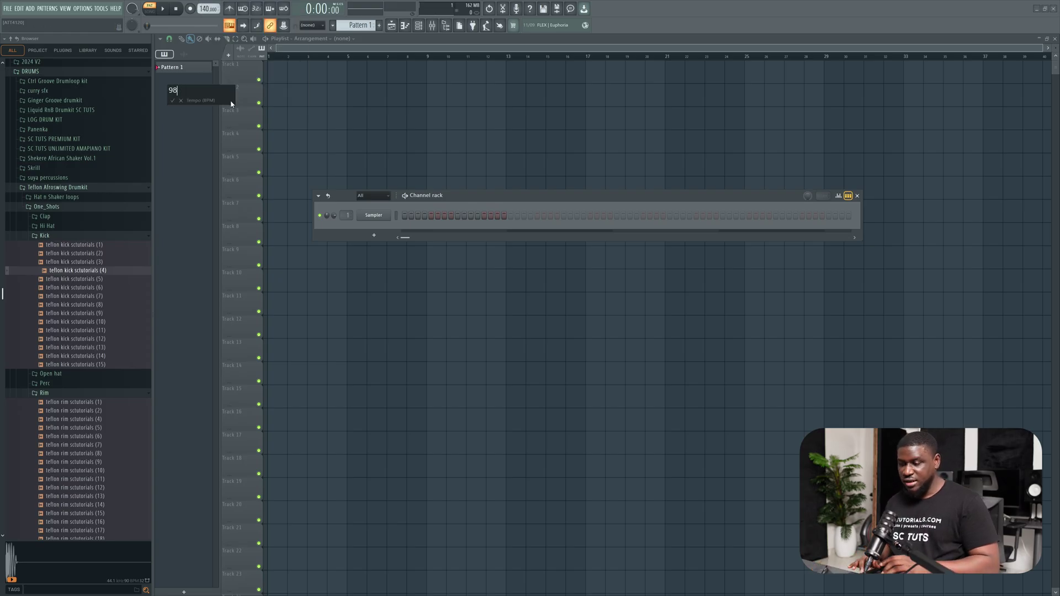
key("Return")
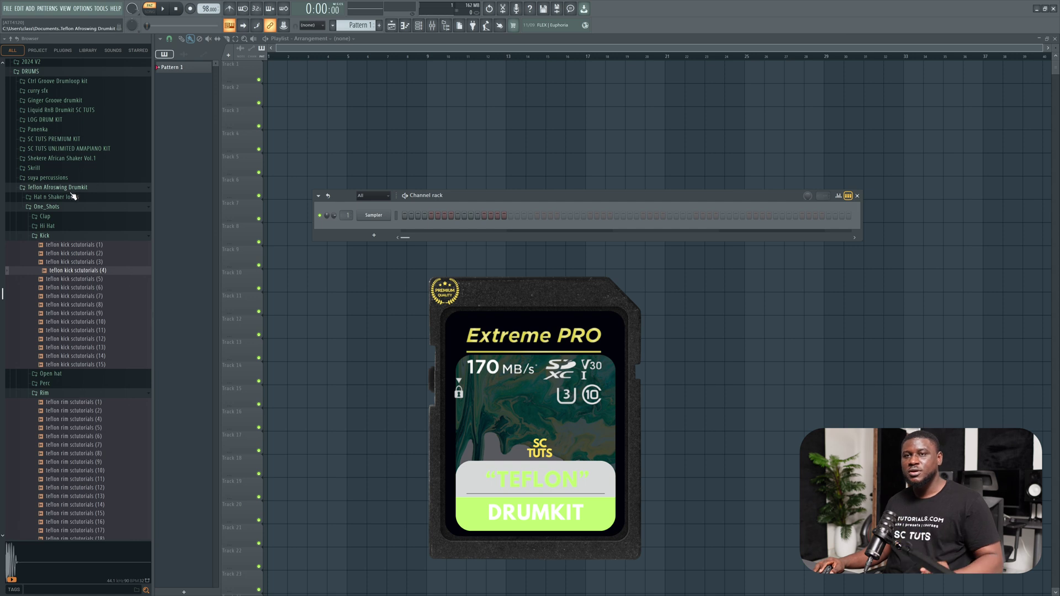
- Add teflon rim scutorials (4) and (5) as channels with two-hit patterns, then audition them
scroll(67, 299, "down", 4)
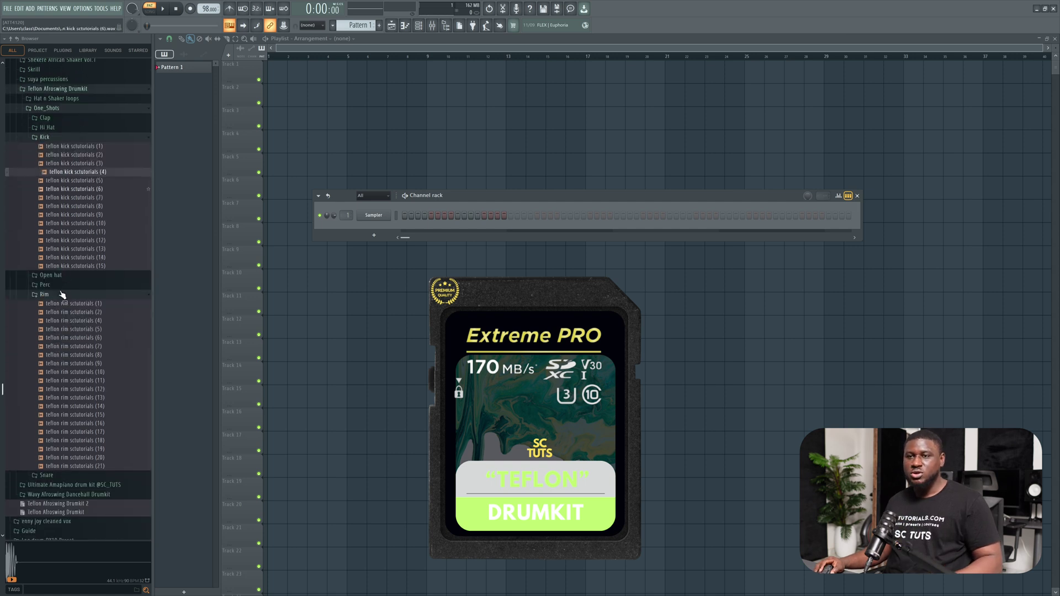
left_click(89, 325)
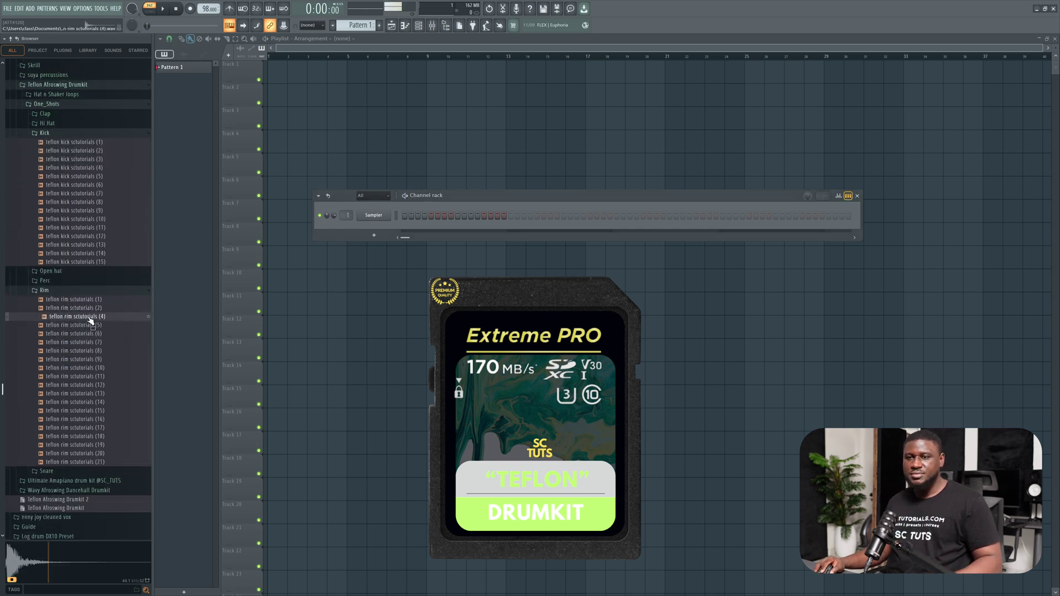
left_click(83, 317)
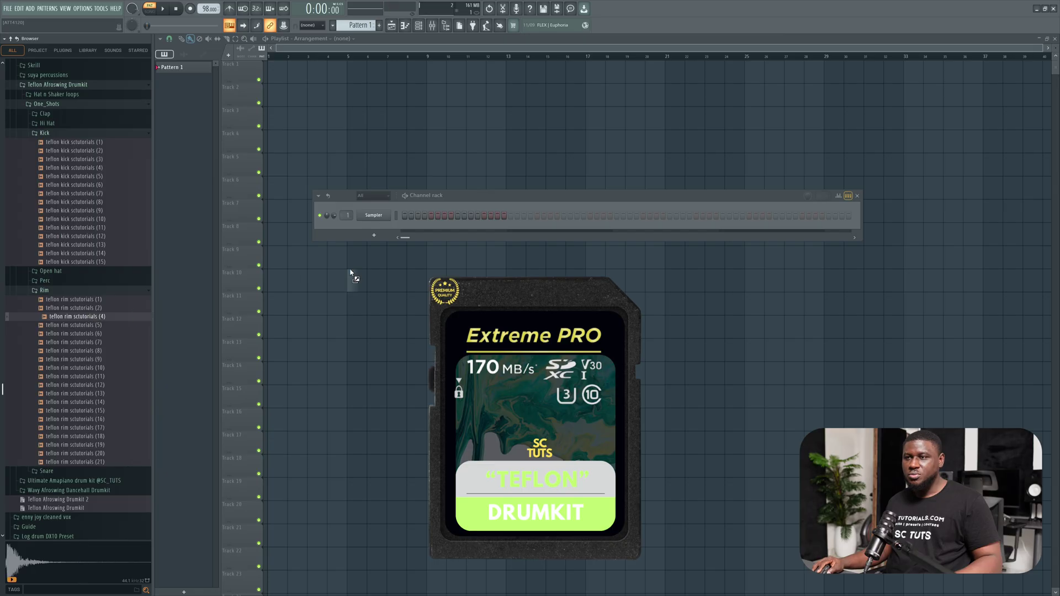
left_click_drag(387, 228, 386, 231)
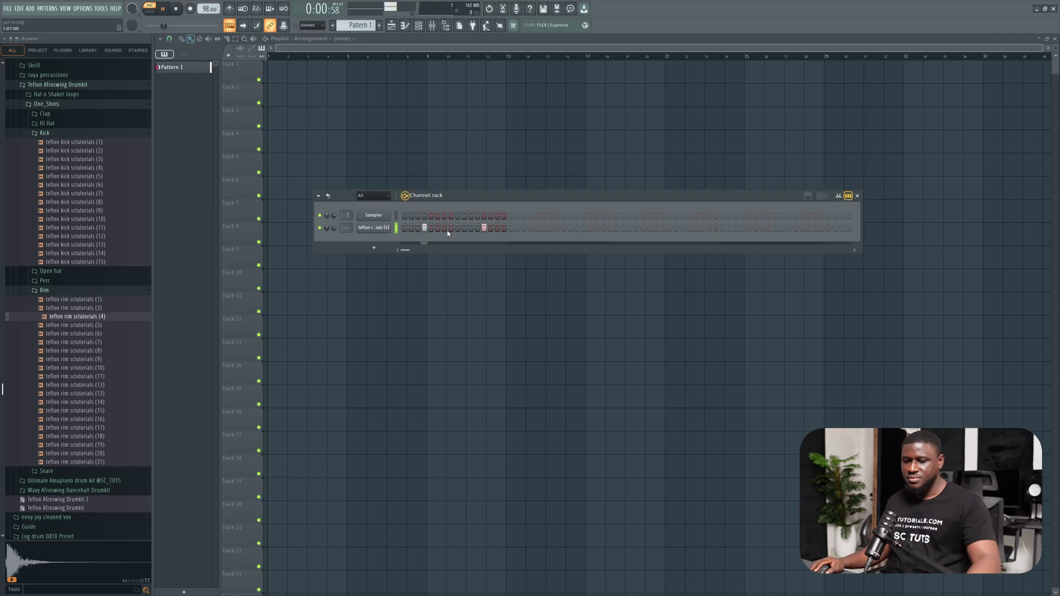
key("space")
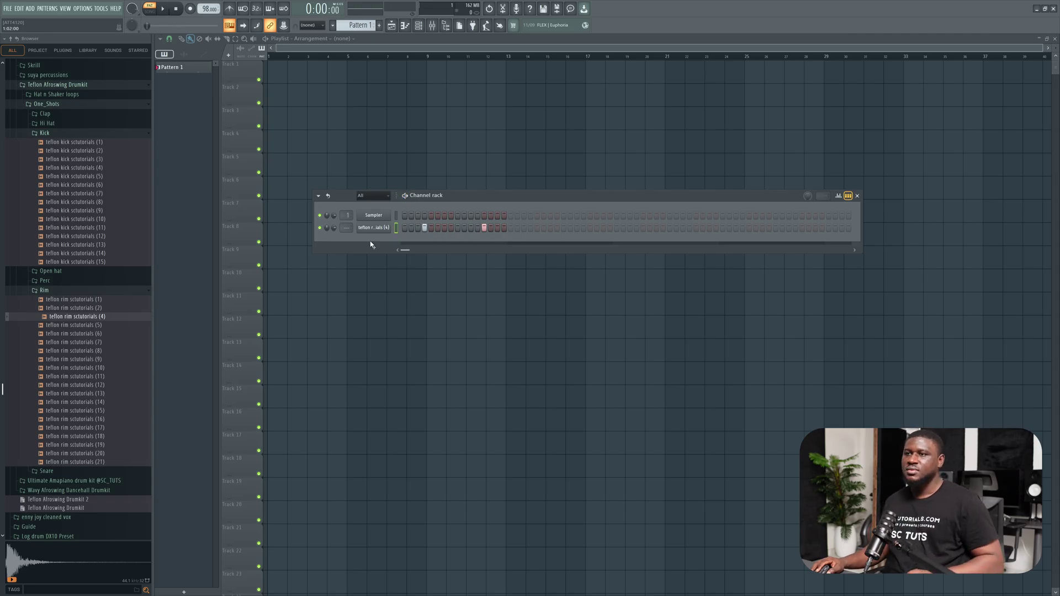
left_click_drag(73, 326, 424, 242)
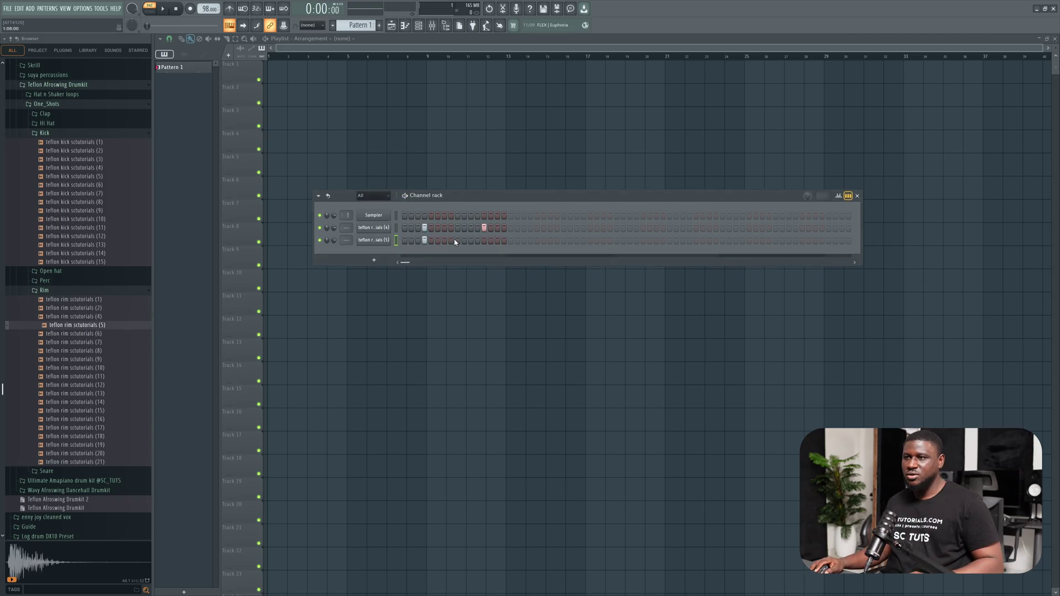
key("space")
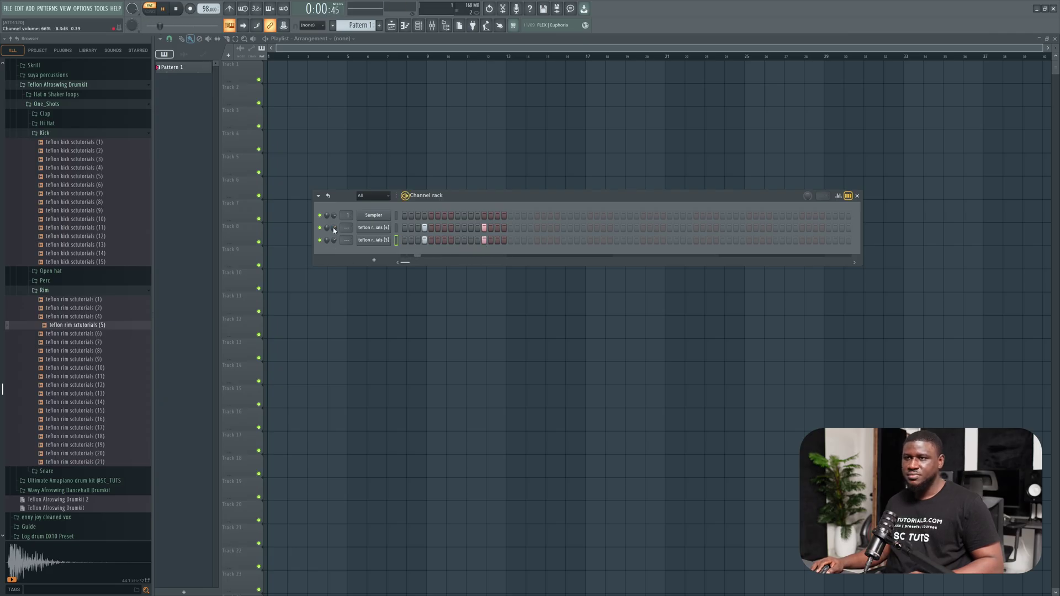
key("space")
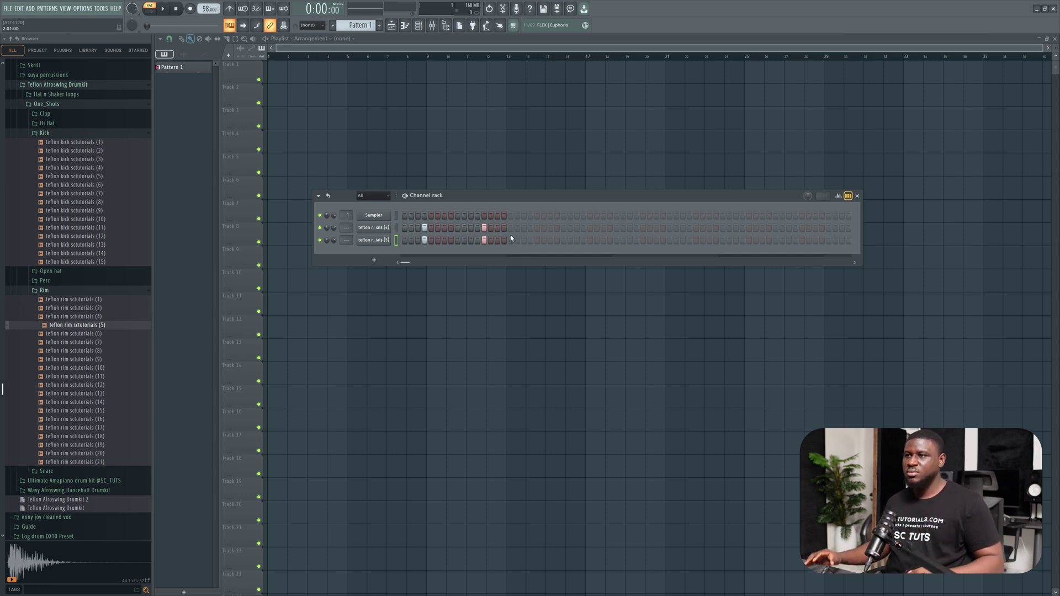
- Extend Pattern 1 to 32 steps so both rim patterns repeat in the second bar
left_click_drag(532, 231, 532, 240)
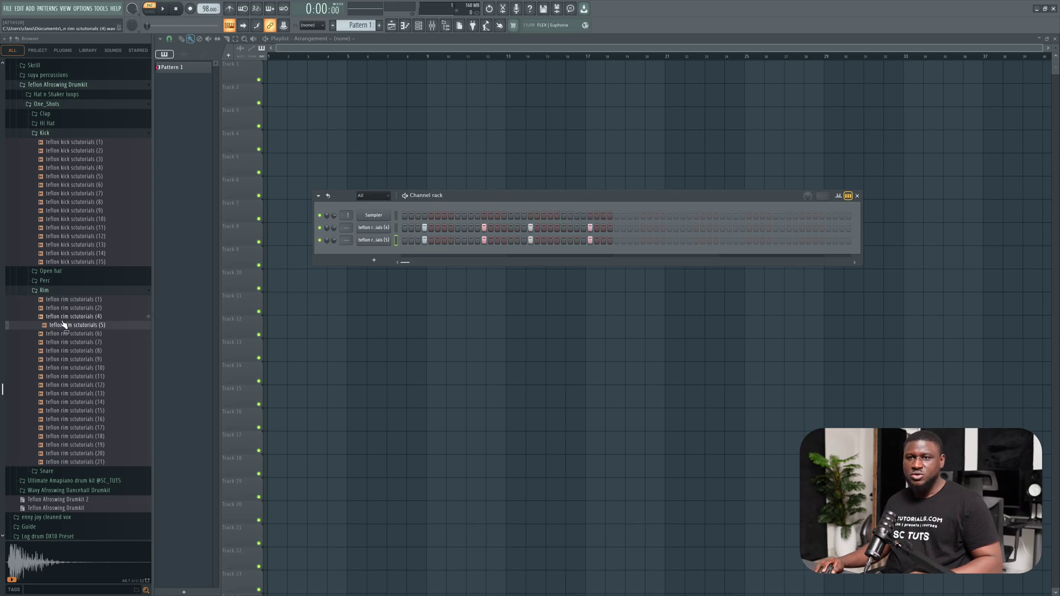
left_click(74, 185)
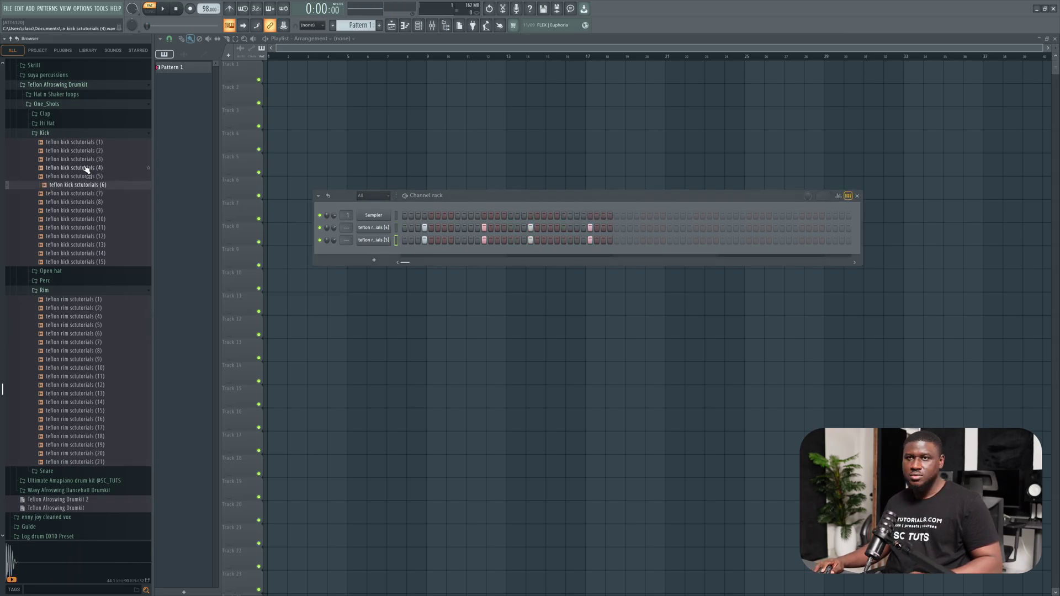
- Add kick sample (4) as a channel with hits across the pattern, removing one near the end
left_click(83, 168)
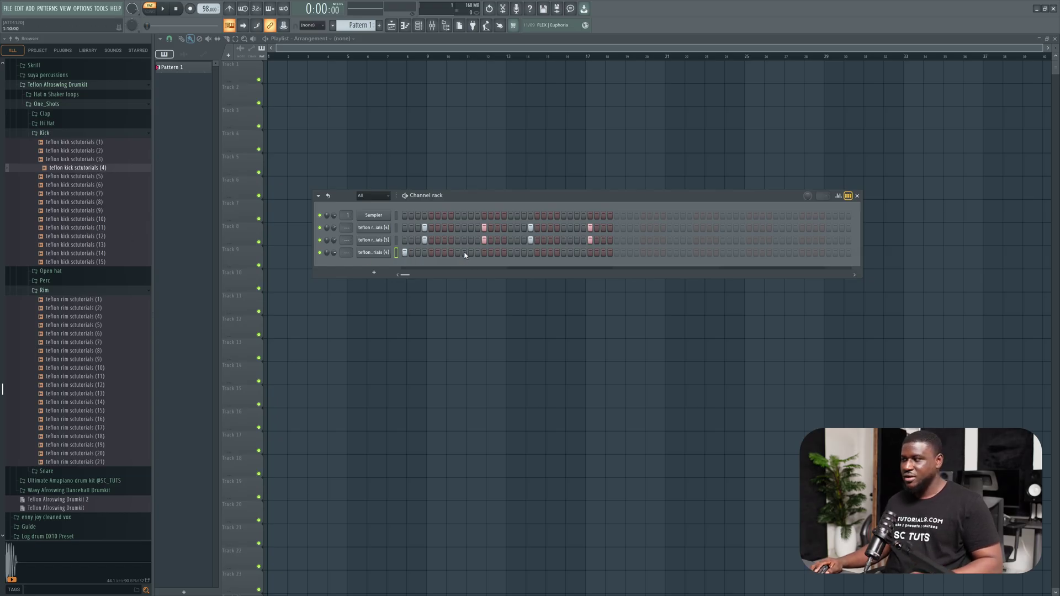
left_click(444, 252)
left_click(511, 253)
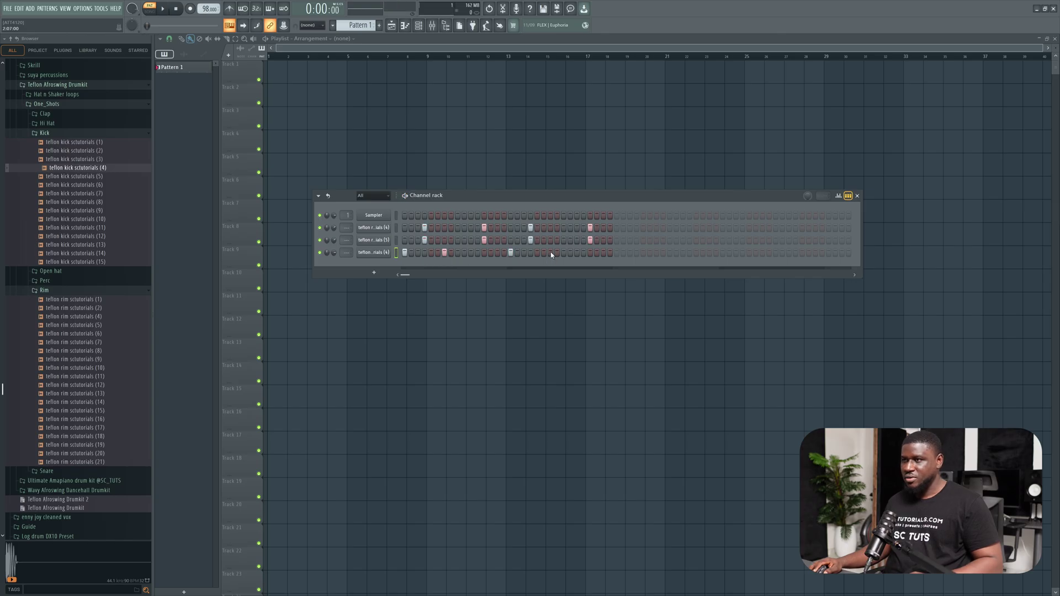
left_click(577, 253)
key("space")
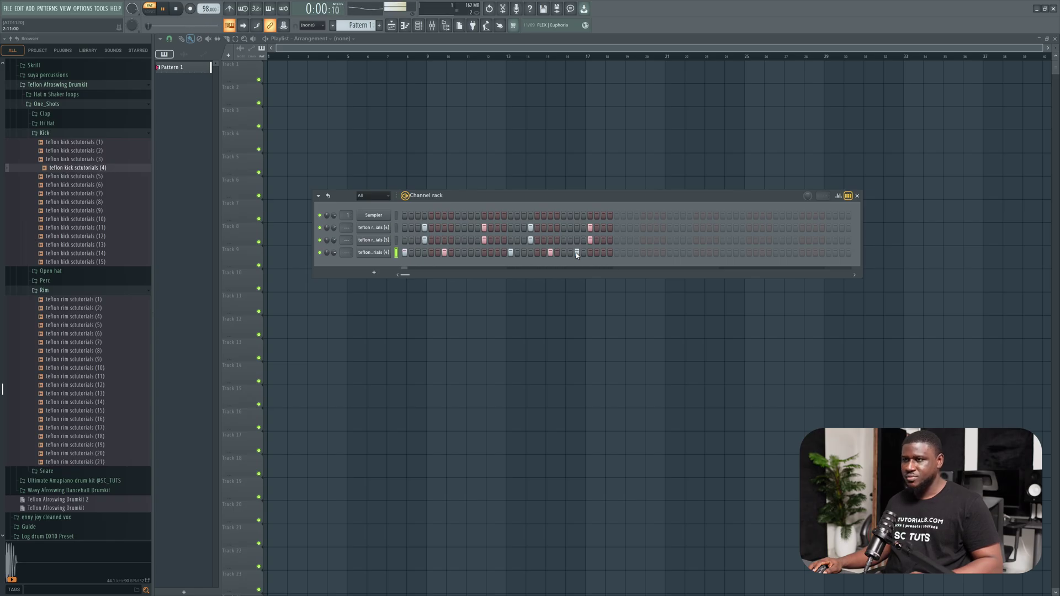
key("space")
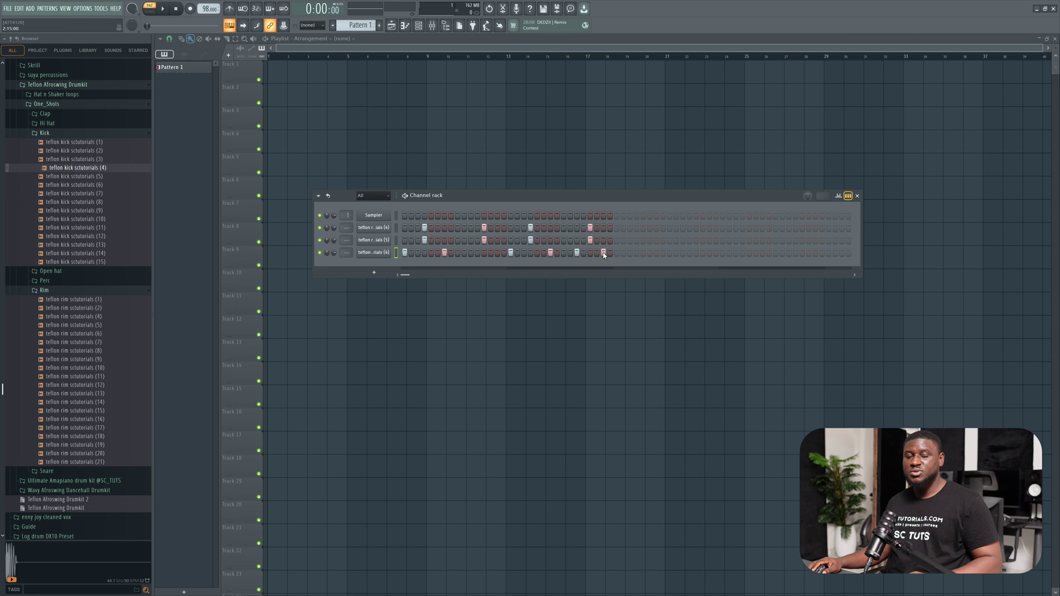
left_click(604, 253)
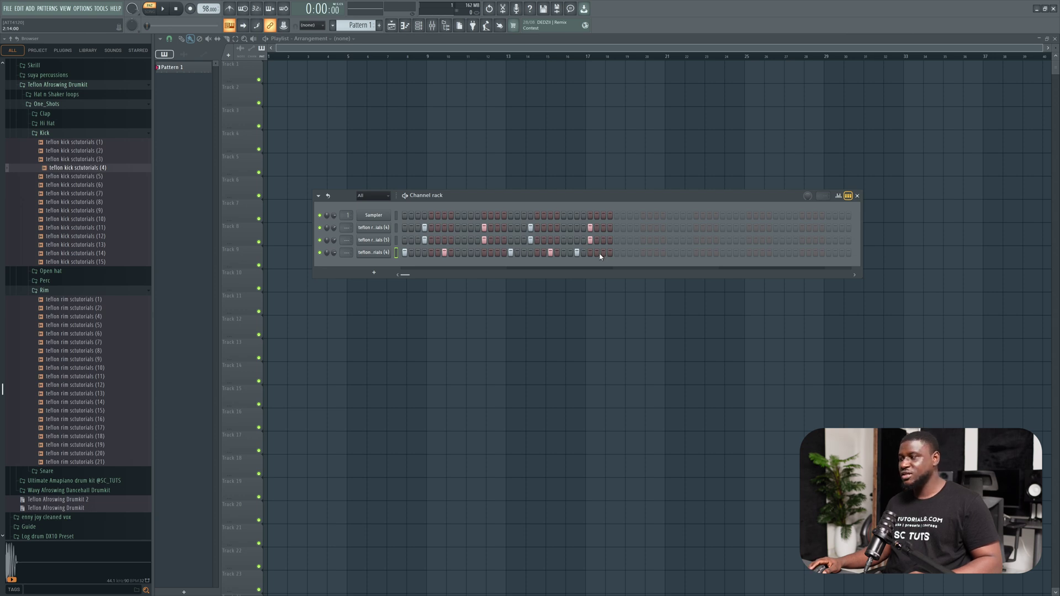
- Add kick sample (9) as a channel with a hit late in the pattern
left_click_drag(99, 210, 531, 269)
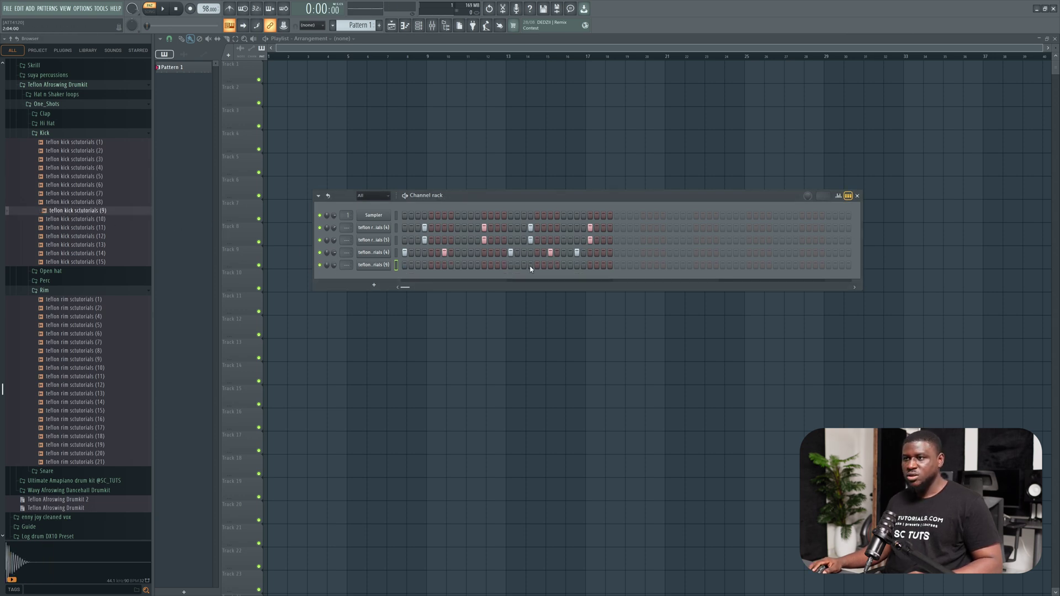
left_click(591, 266)
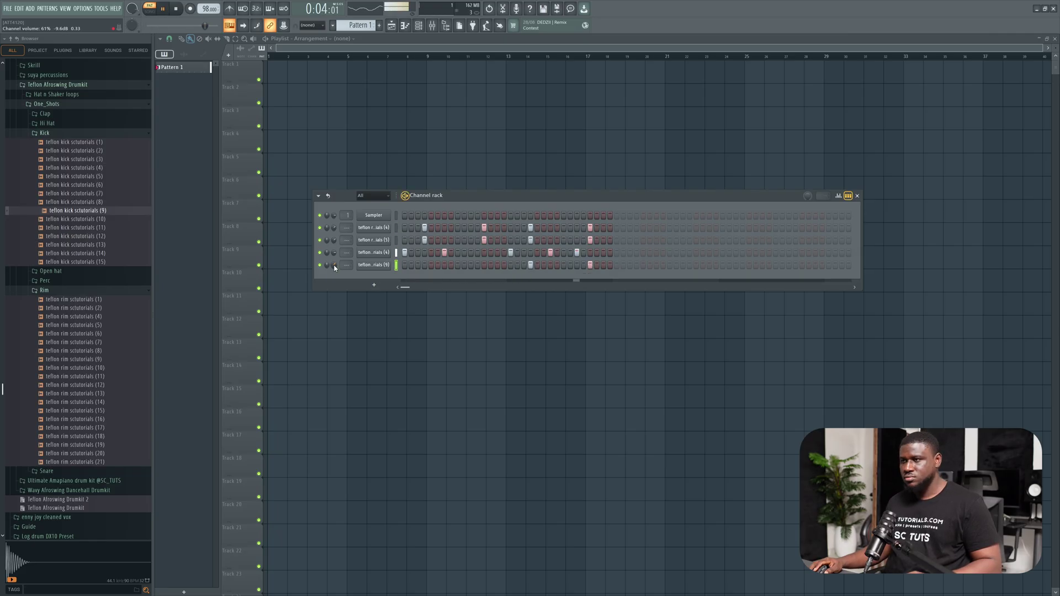
key("space")
- Add teflon percs scutorials (6) from the Perc folder as a channel and audition it
left_click(45, 281)
left_click(76, 307)
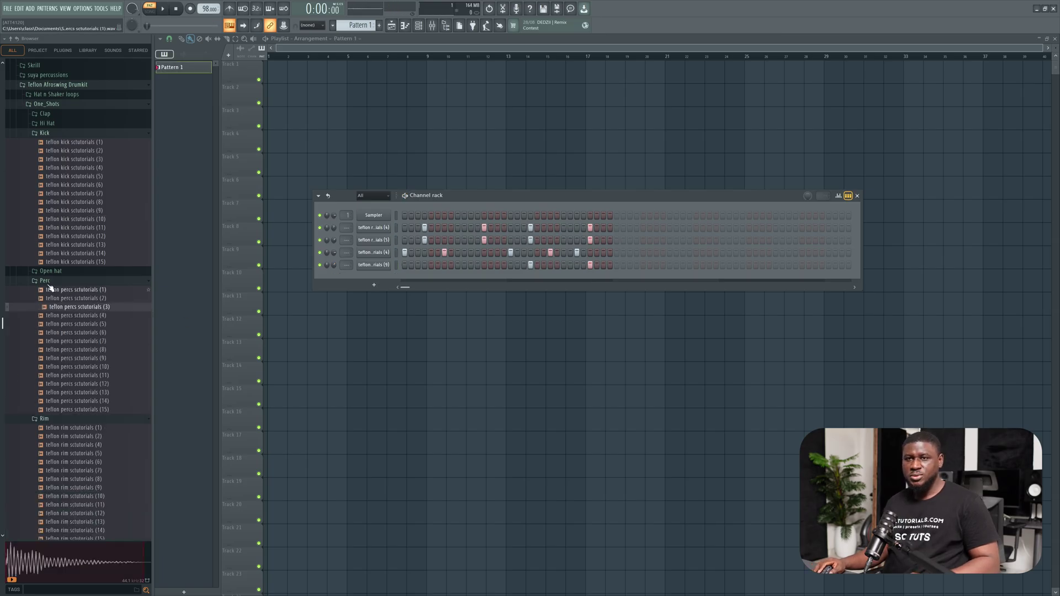
left_click(107, 333)
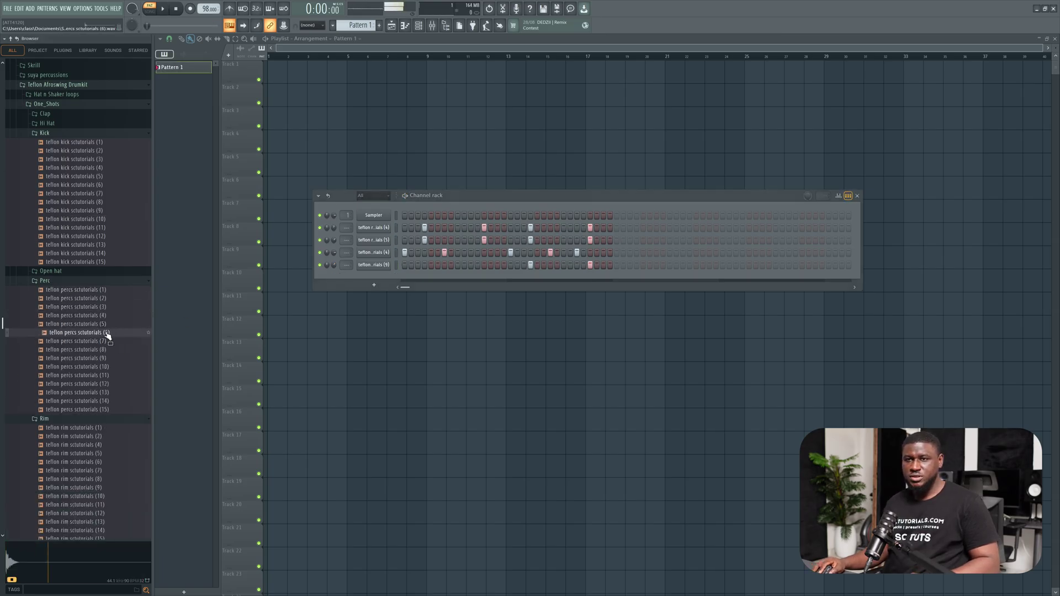
left_click_drag(108, 336, 385, 276)
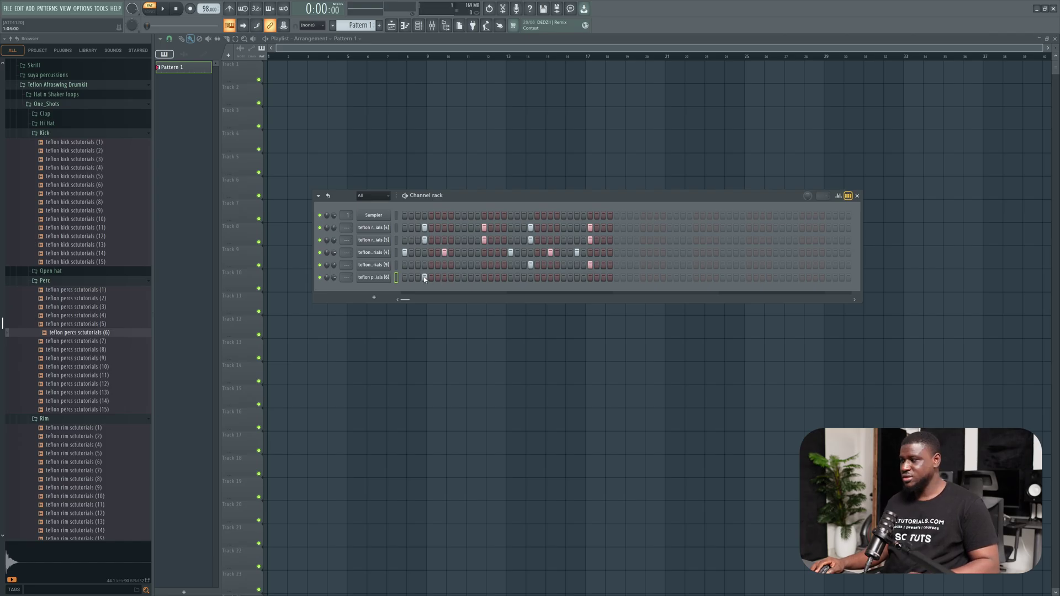
key("space")
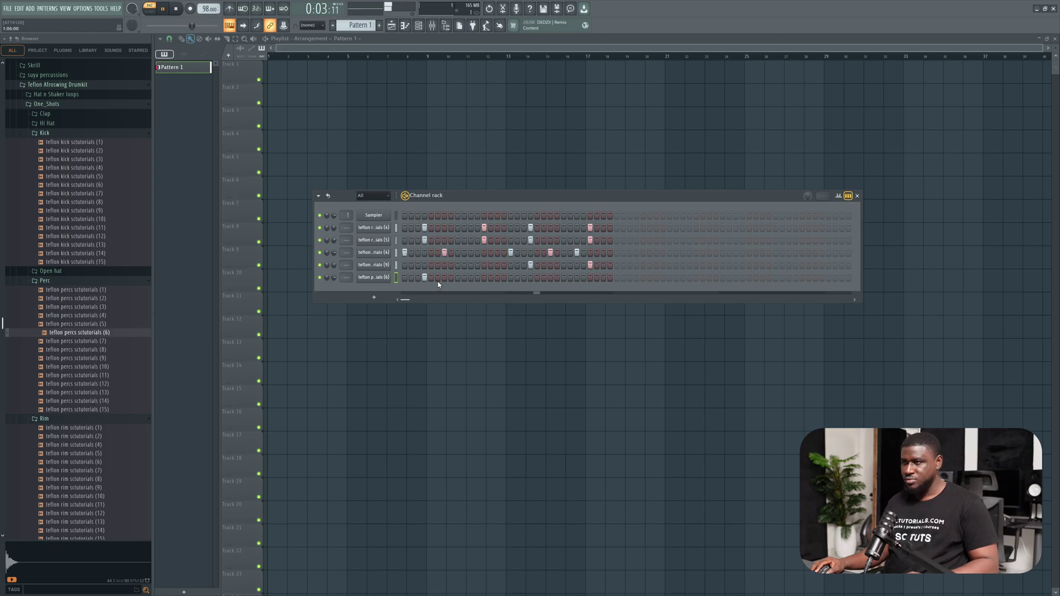
key("space")
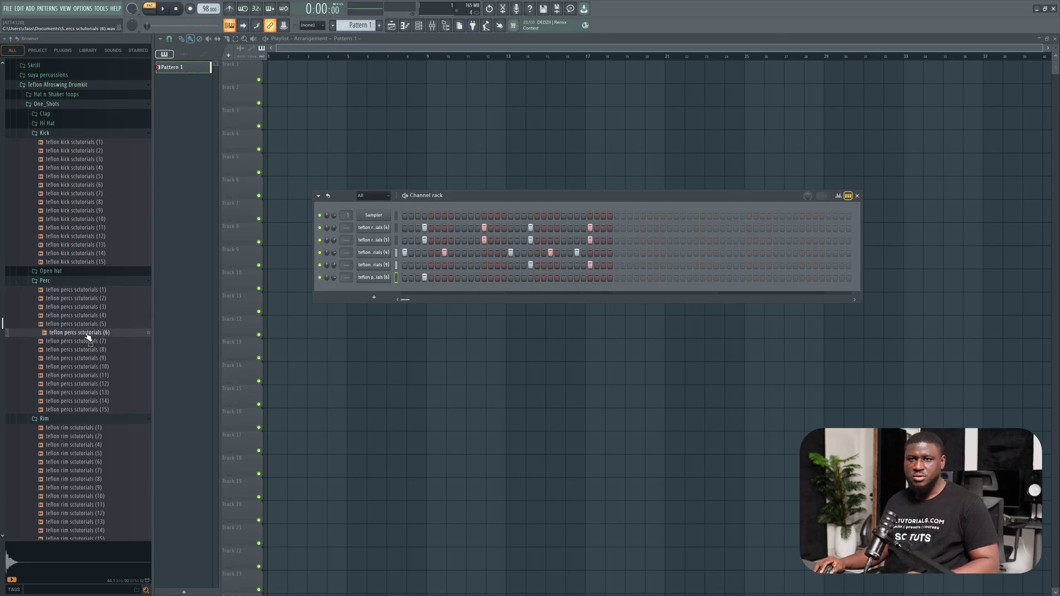
- Add percs (3) as a channel with a single hit and open its sampler settings
left_click(93, 307)
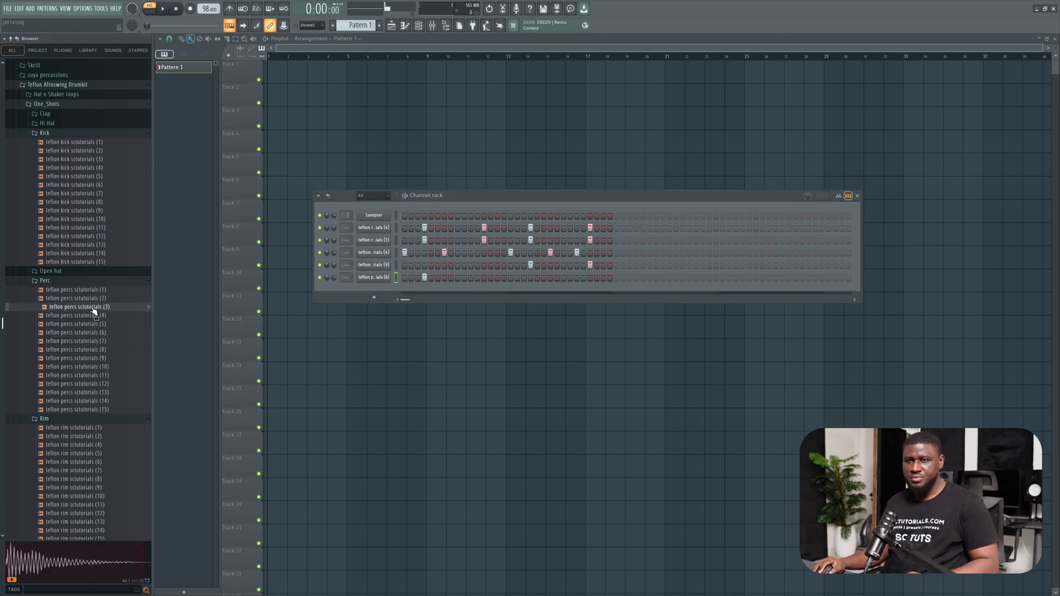
left_click_drag(92, 312, 367, 293)
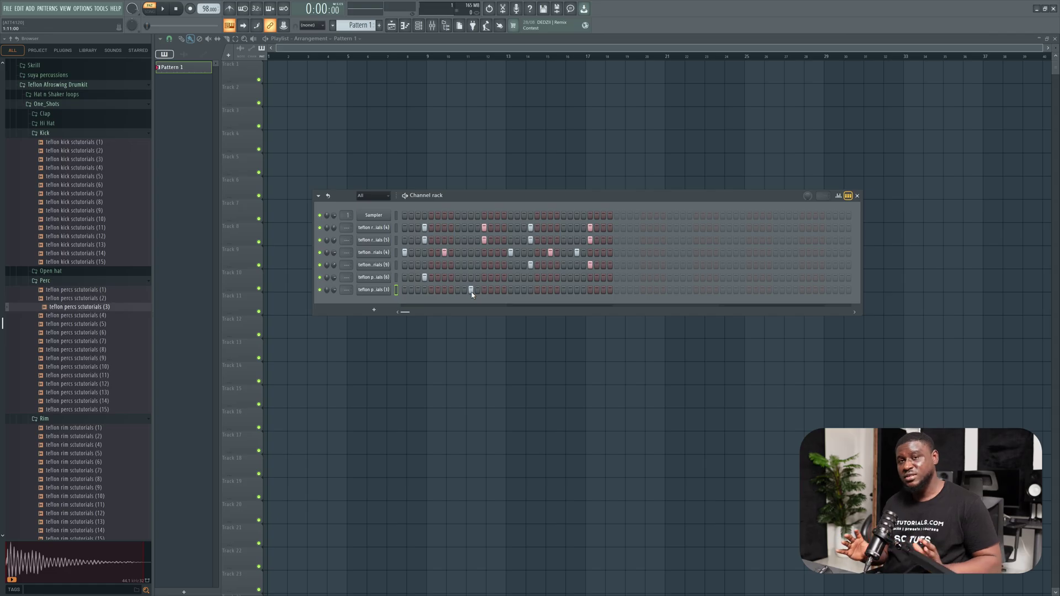
key("space")
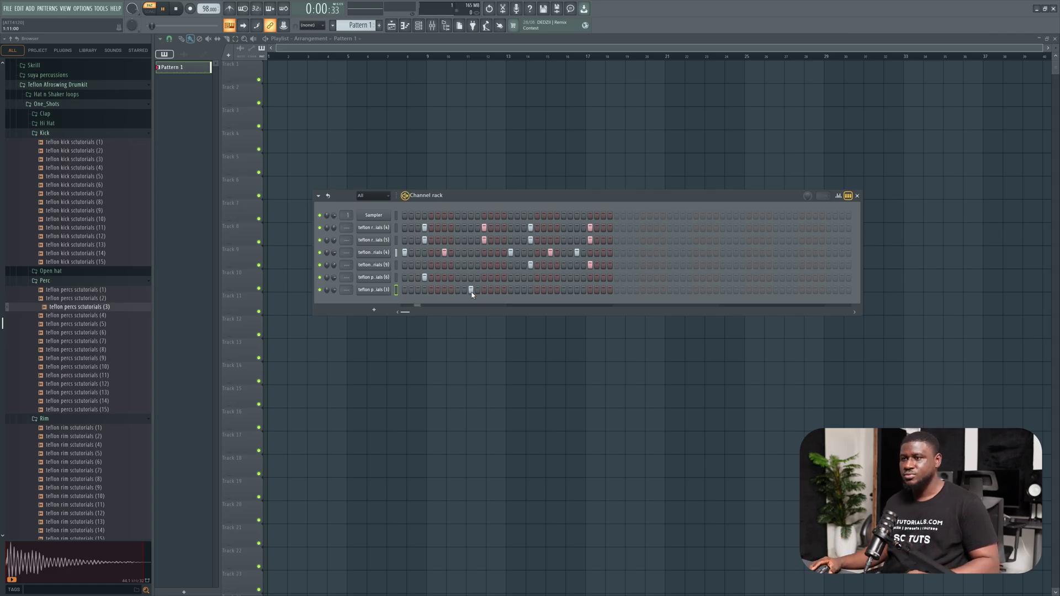
key("space")
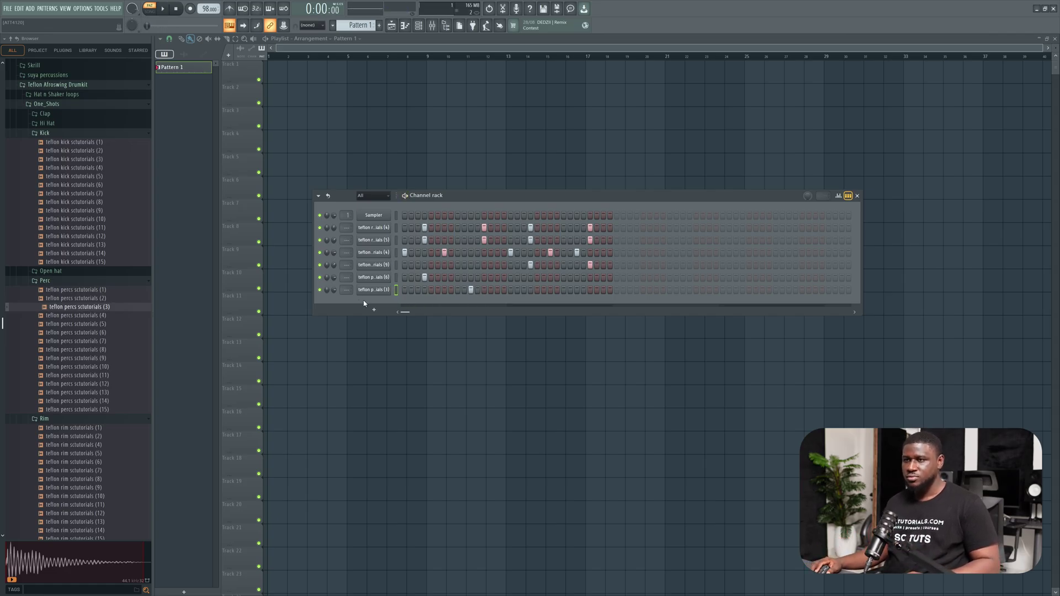
left_click(373, 289)
- Turn off loop points for percs (3) and set its time stretching mode to Stretch
left_click(292, 228)
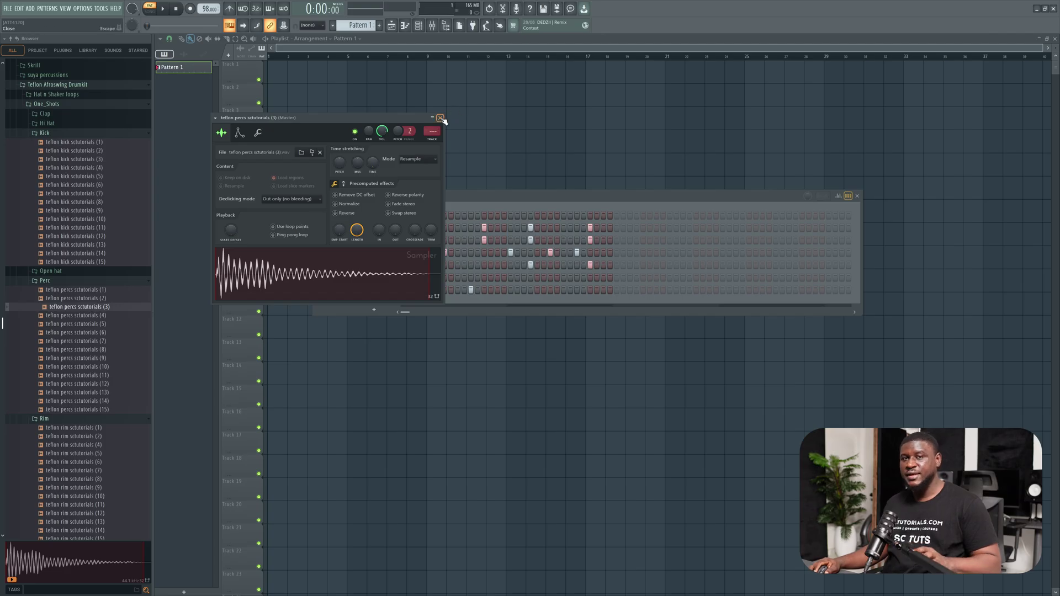
left_click(440, 118)
key("space")
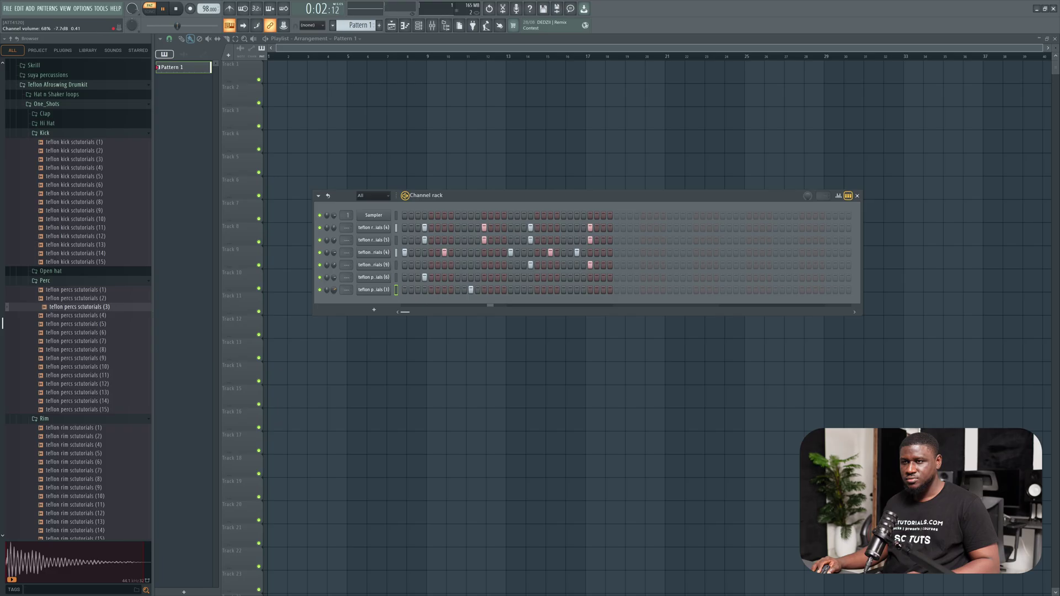
key("space")
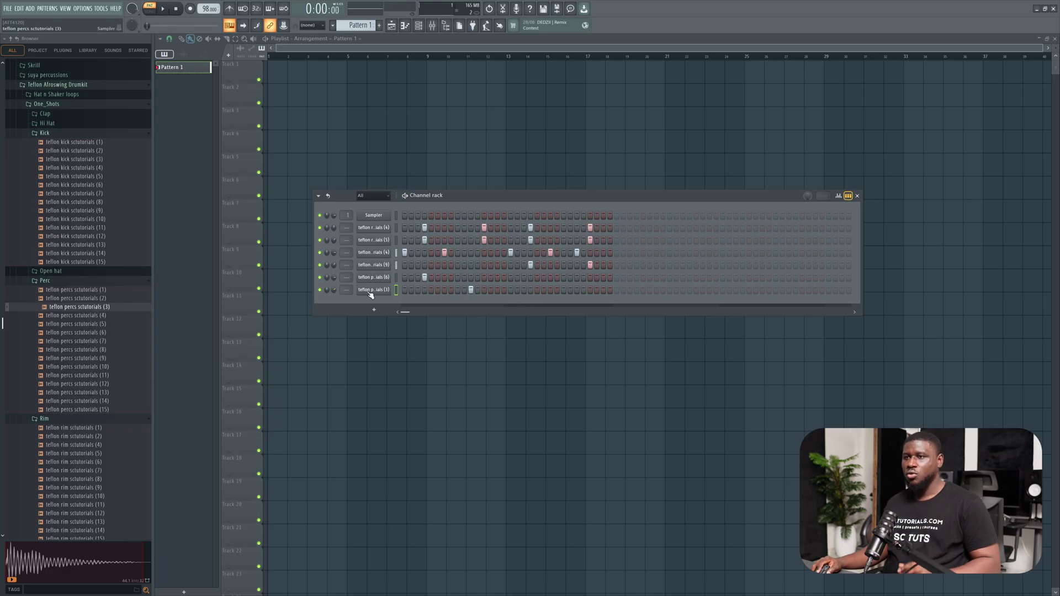
left_click(371, 290)
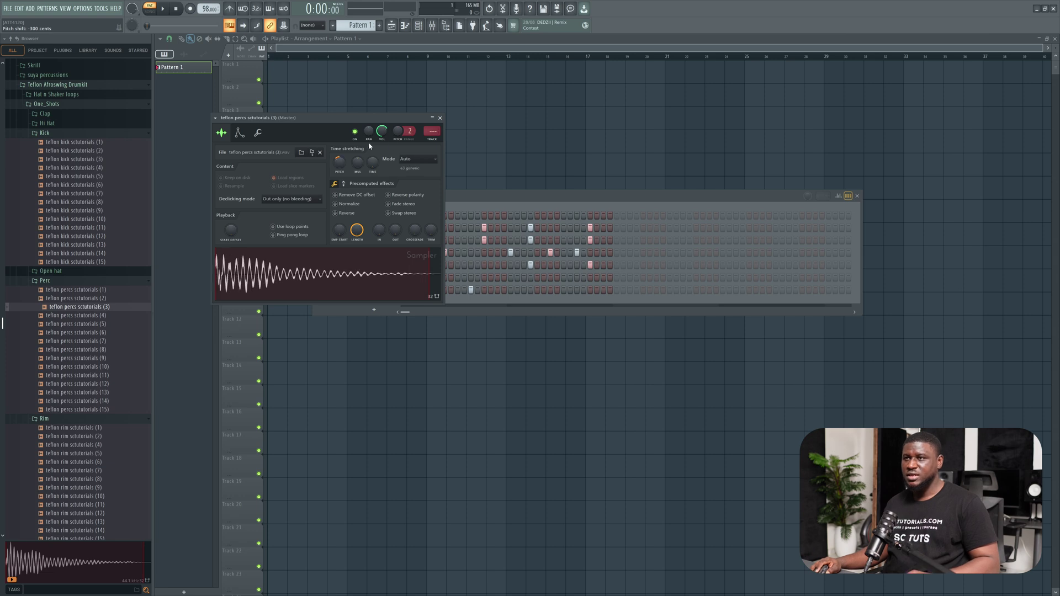
left_click(414, 159)
left_click(413, 180)
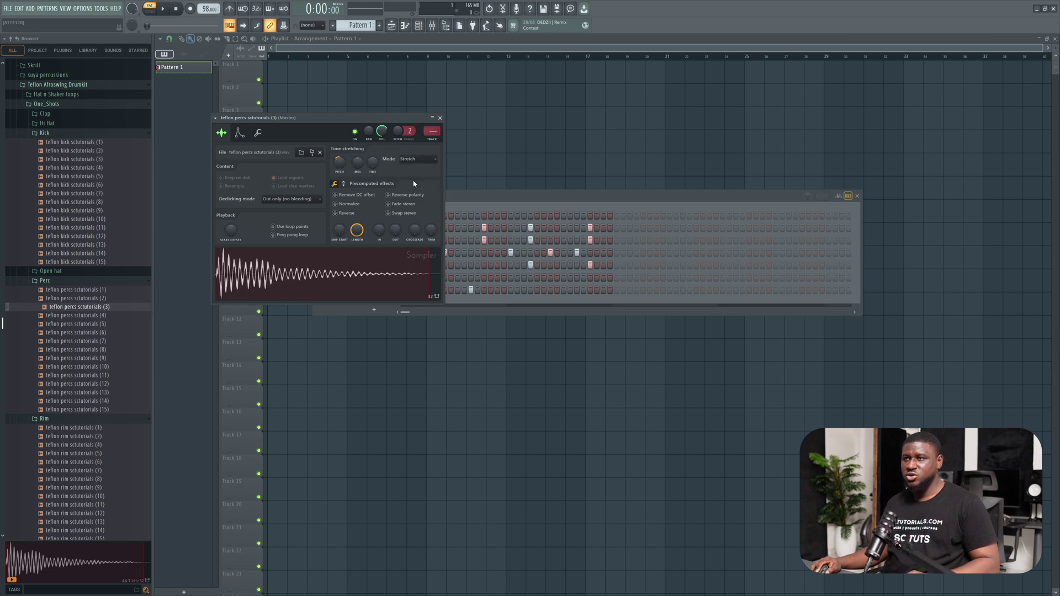
key("space")
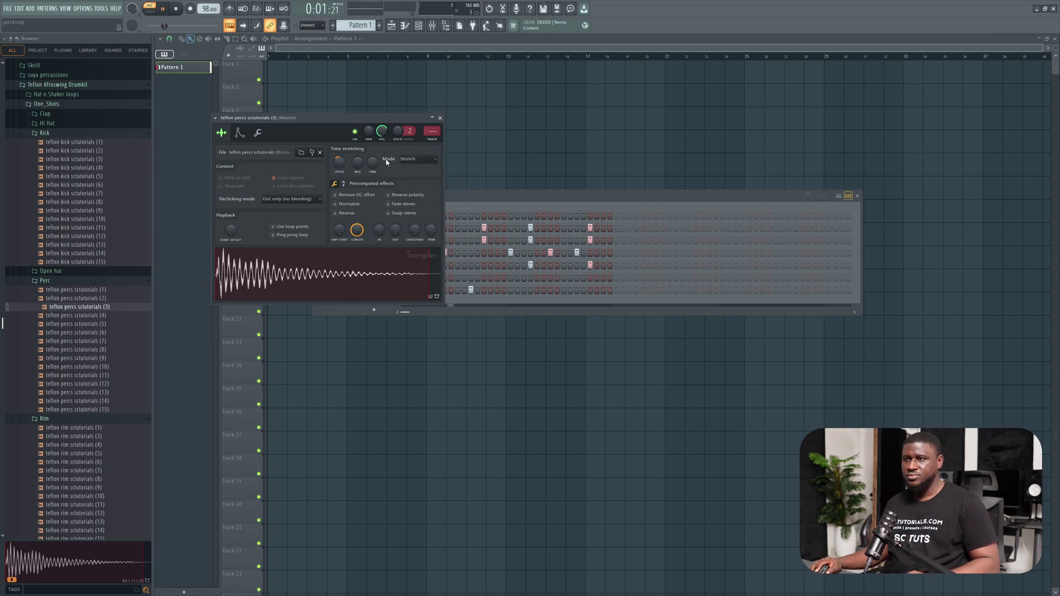
left_click(440, 117)
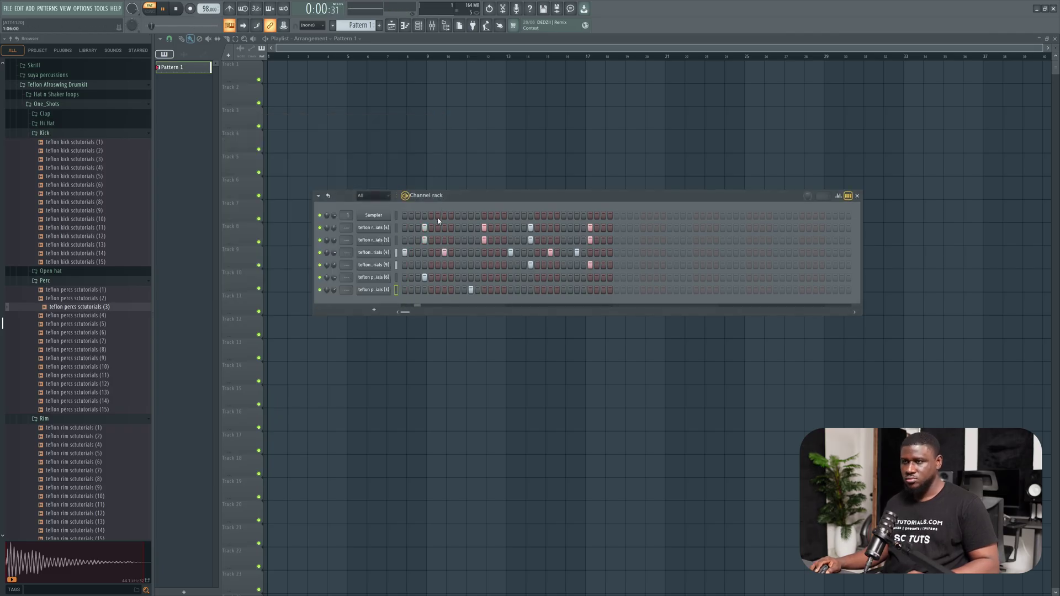
key("space")
- Pitch the percs (6) channel down by 300 cents
left_click(371, 278)
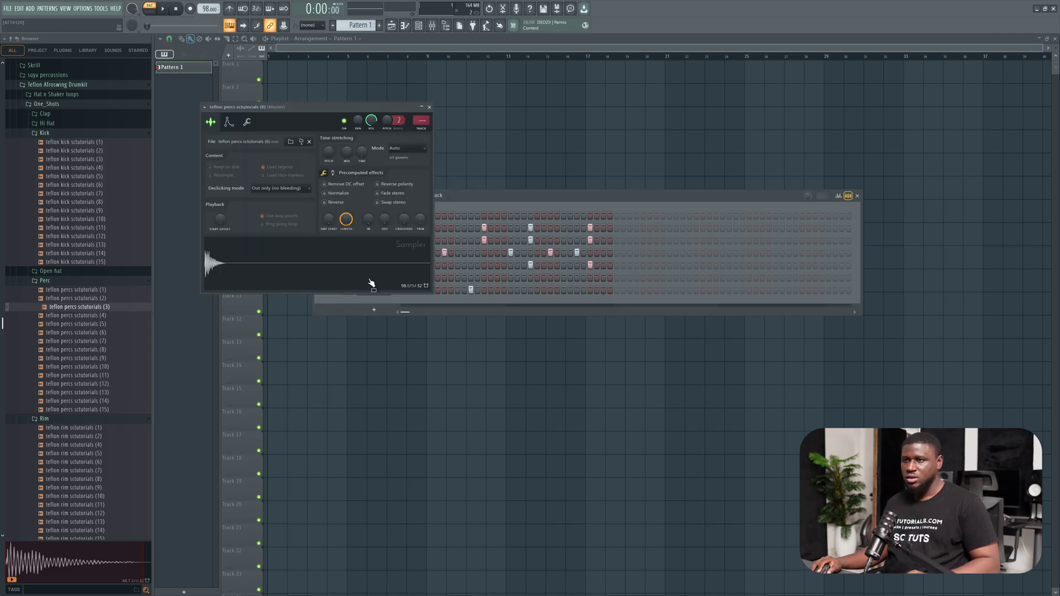
left_click_drag(328, 151, 329, 161)
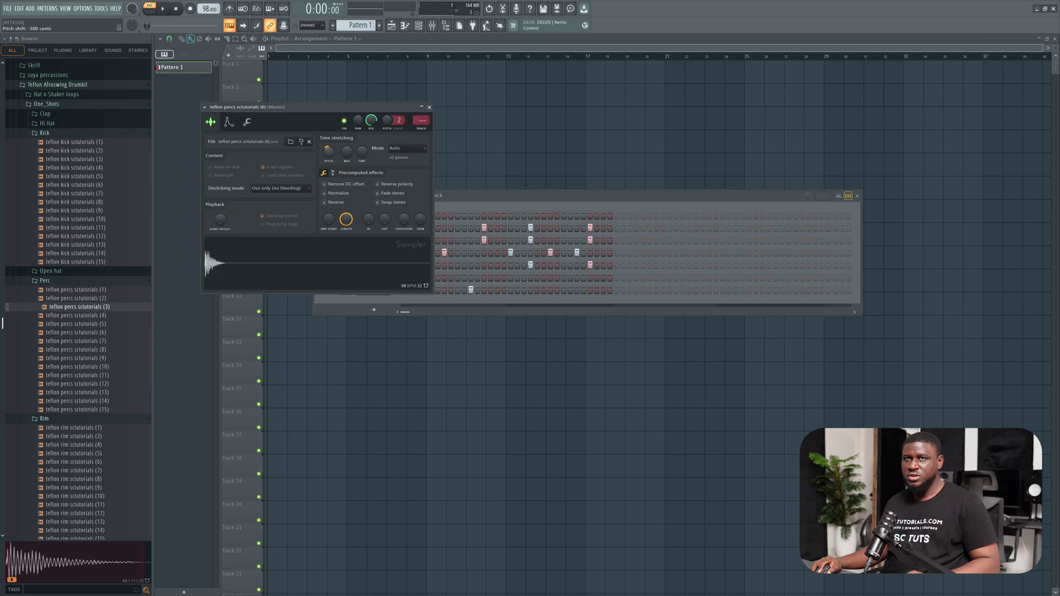
key("space")
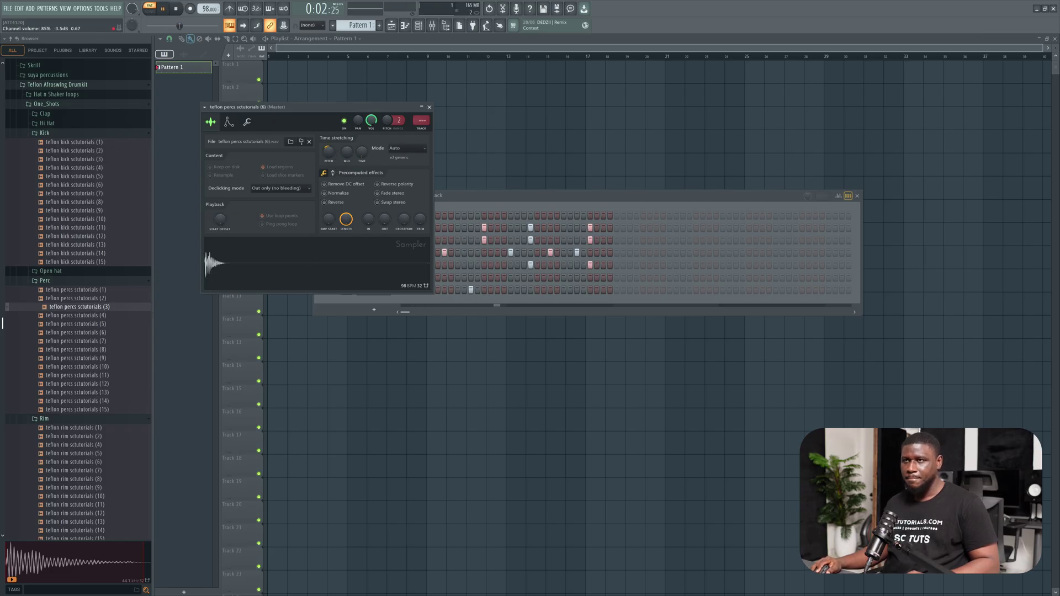
left_click(429, 107)
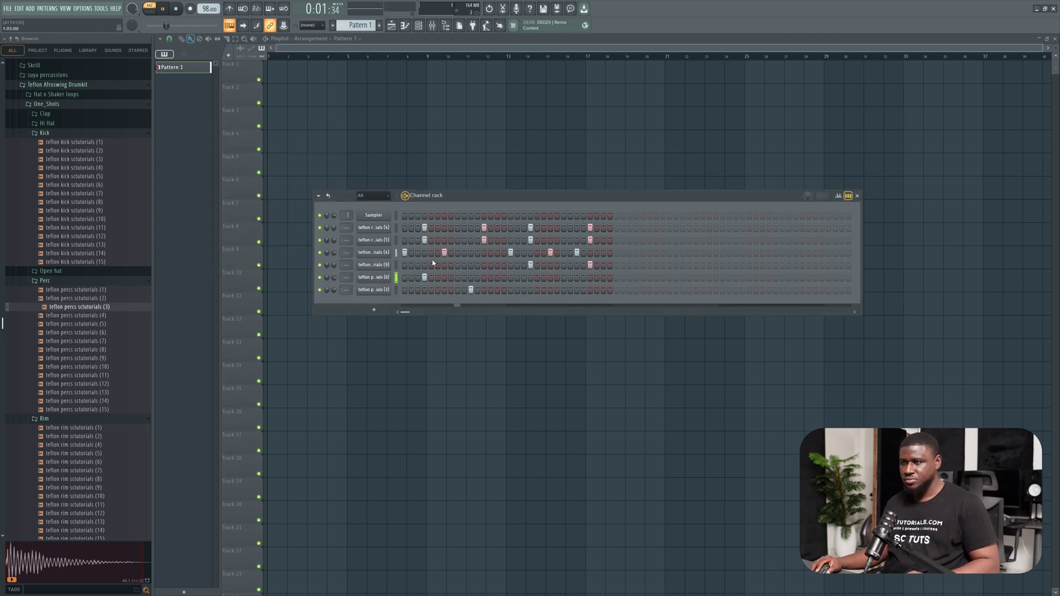
- Add teflon percs scutorials (12) as a channel, set its volume to 50%, and give it two hits
key("space")
left_click(82, 384)
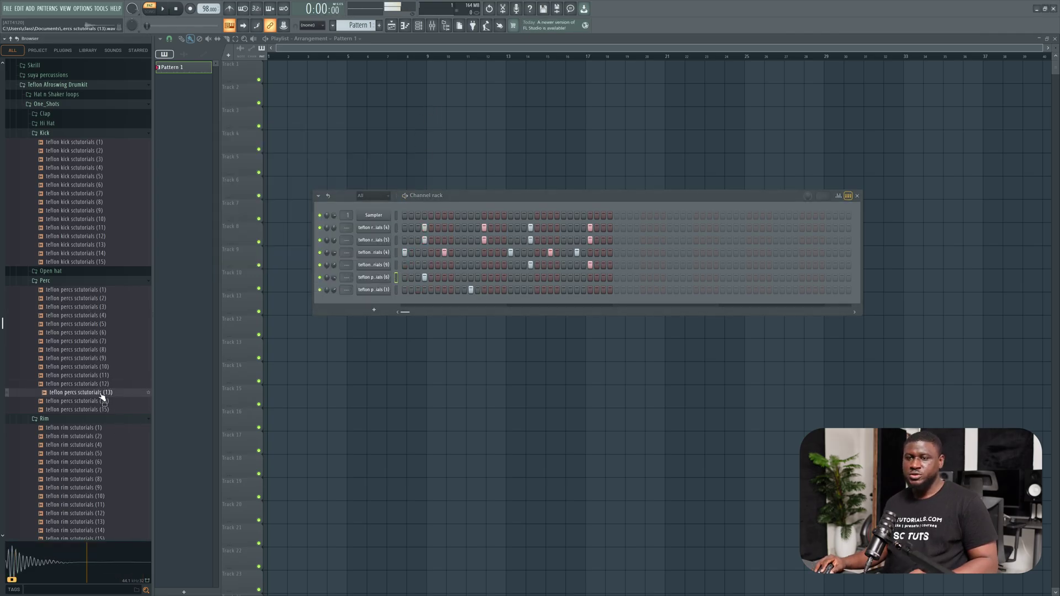
left_click(83, 375)
left_click_drag(88, 386, 362, 301)
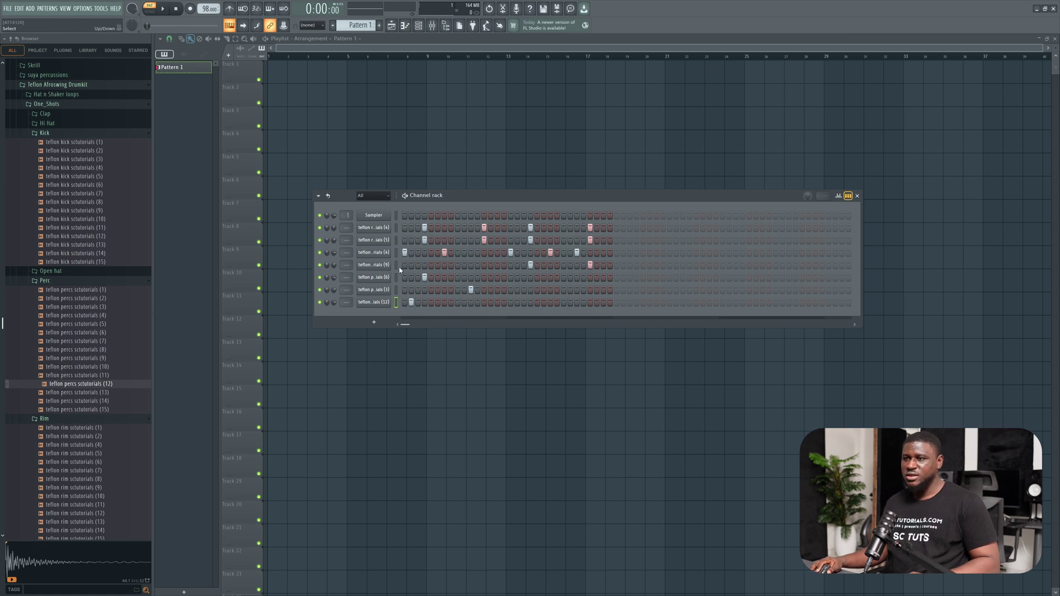
key("space")
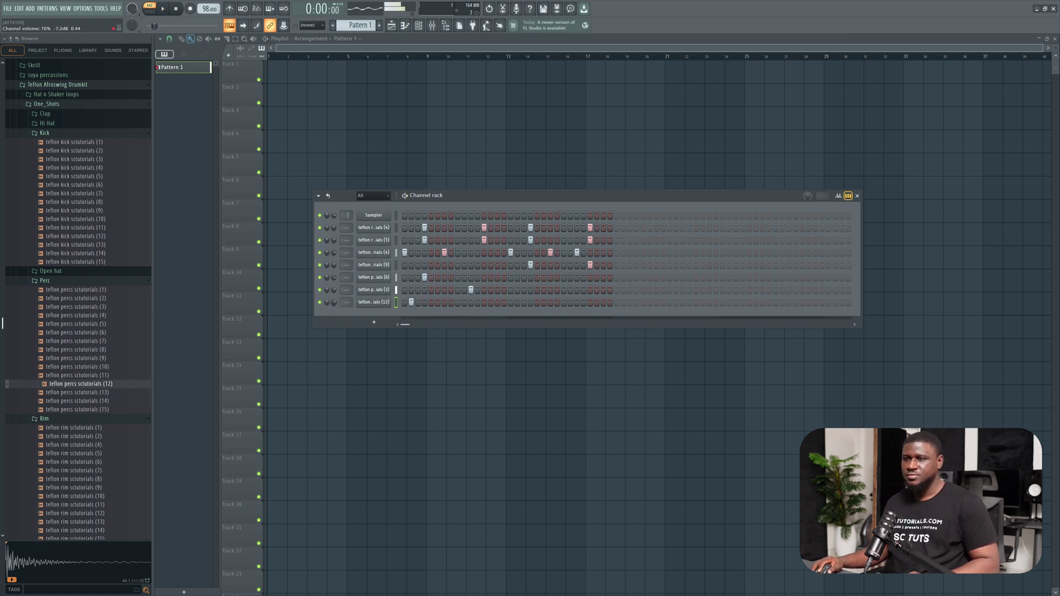
left_click_drag(335, 304, 334, 325)
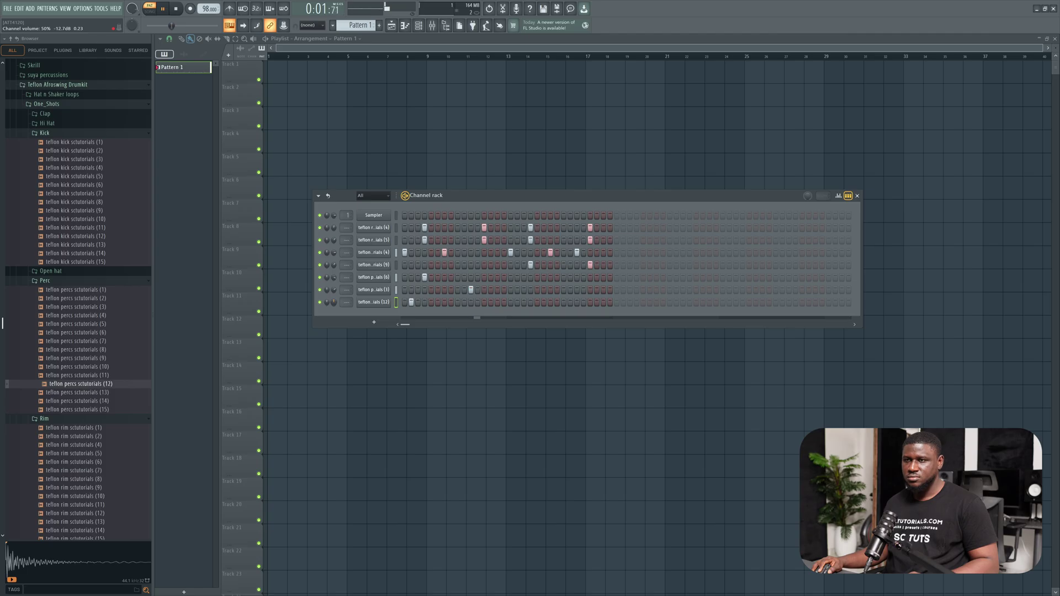
left_click(504, 303)
key("space")
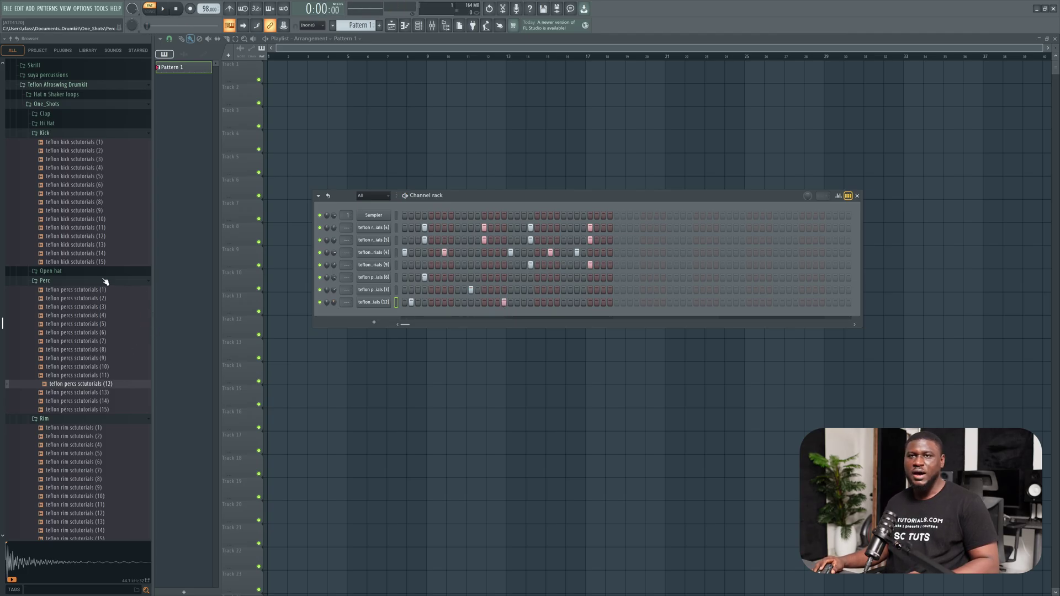
- Add teflon OH scutorials (5) with several hits and slightly lower volume, then open its sampler
left_click(48, 271)
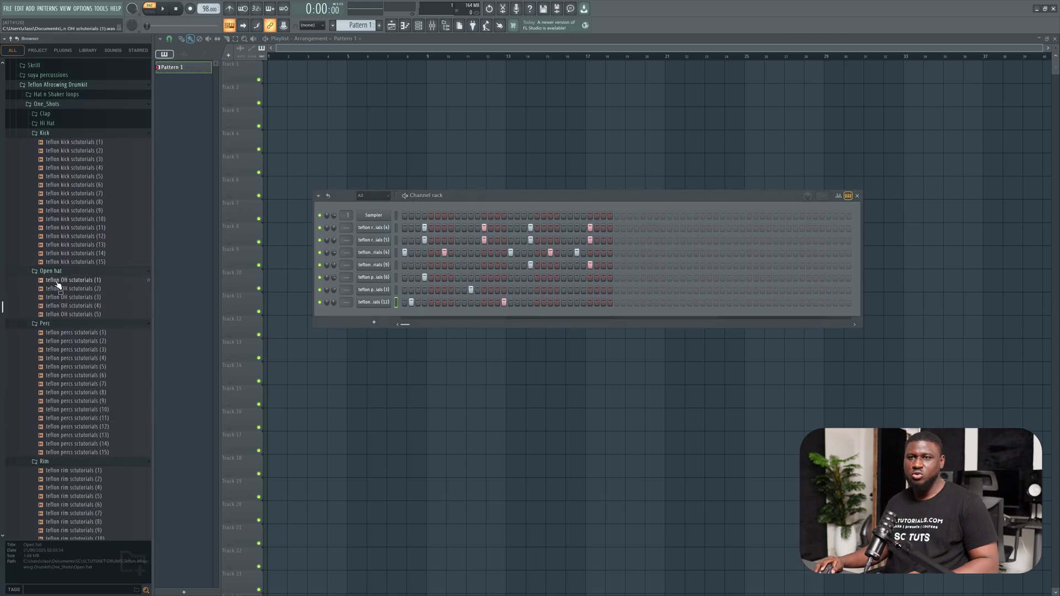
left_click(69, 297)
left_click(75, 305)
left_click(77, 314)
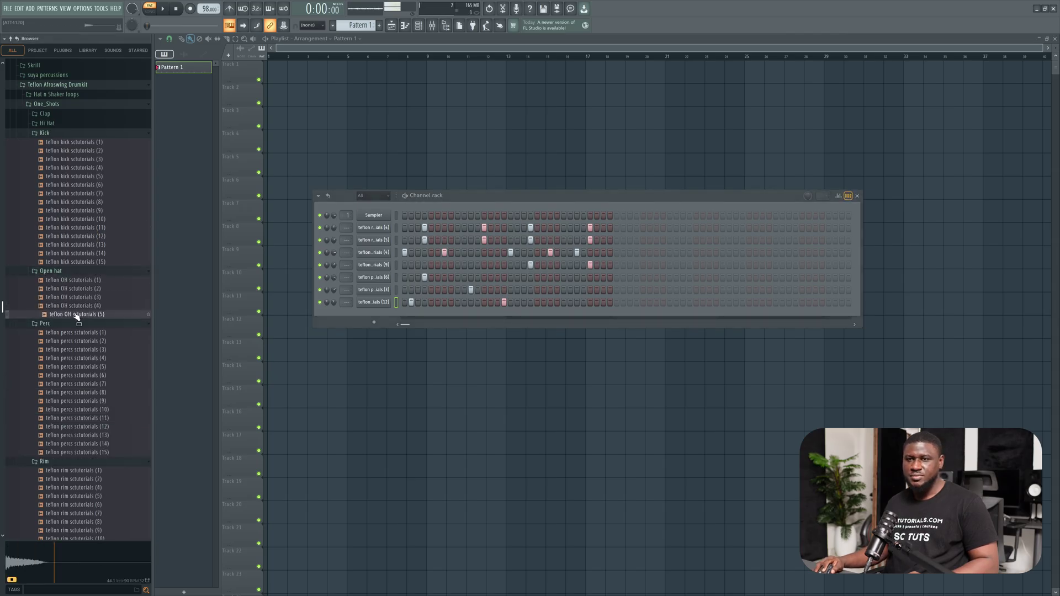
left_click_drag(76, 316, 471, 314)
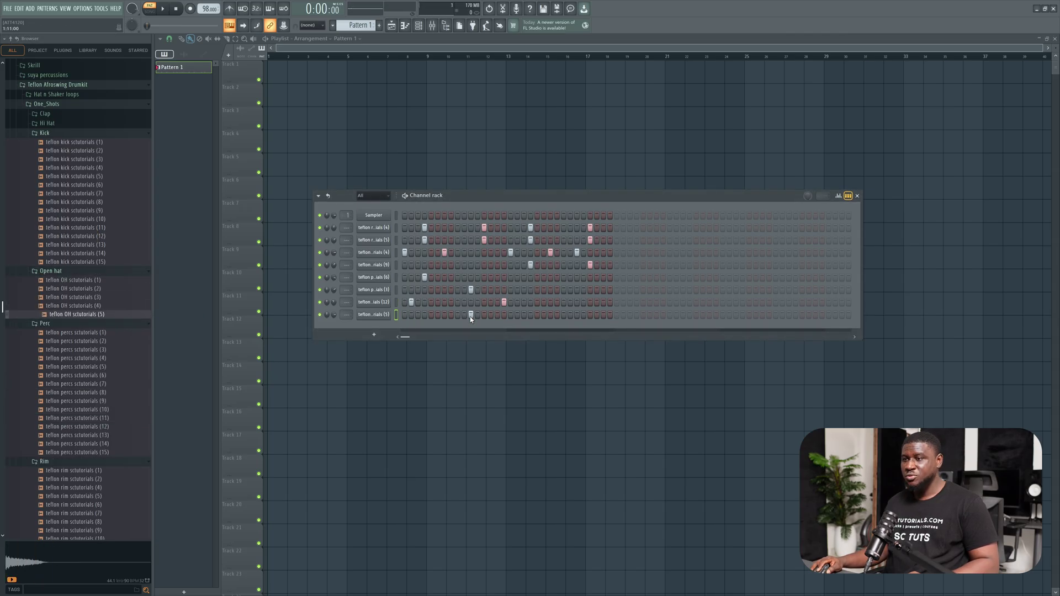
left_click(597, 314)
key("space")
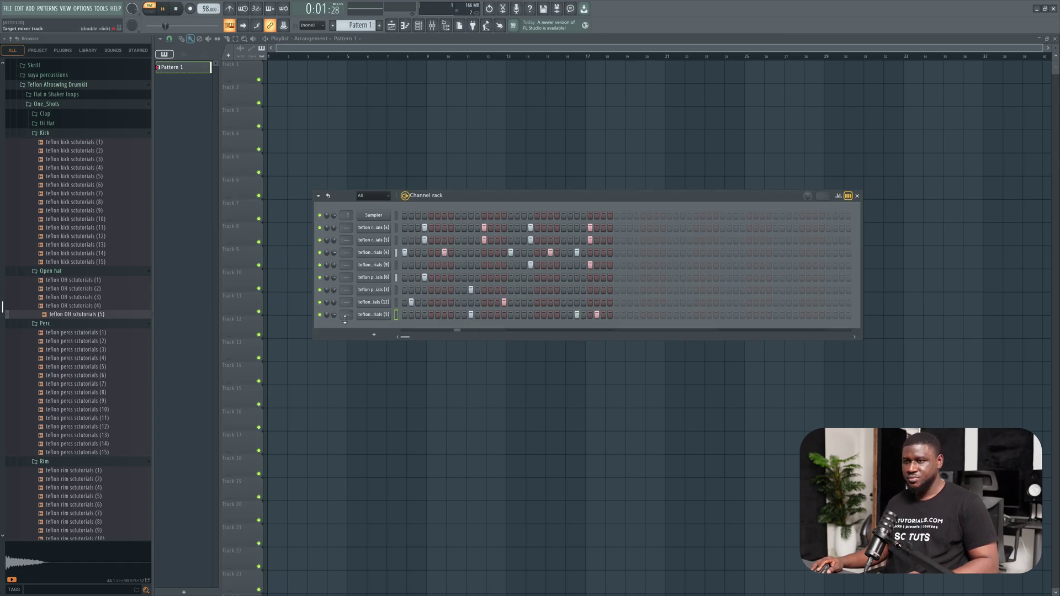
left_click_drag(334, 315, 333, 318)
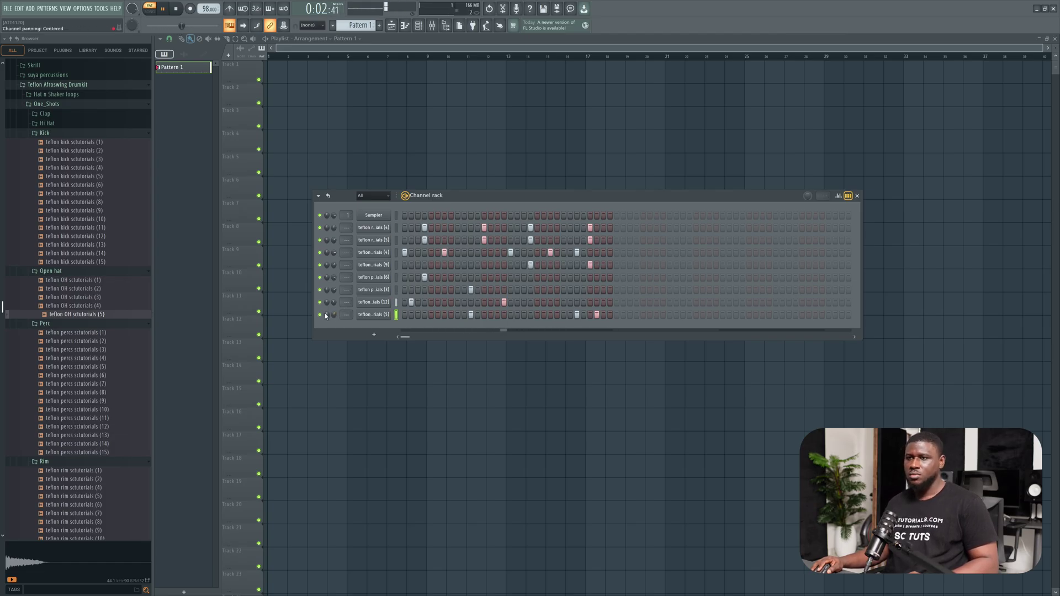
key("space")
left_click(380, 316)
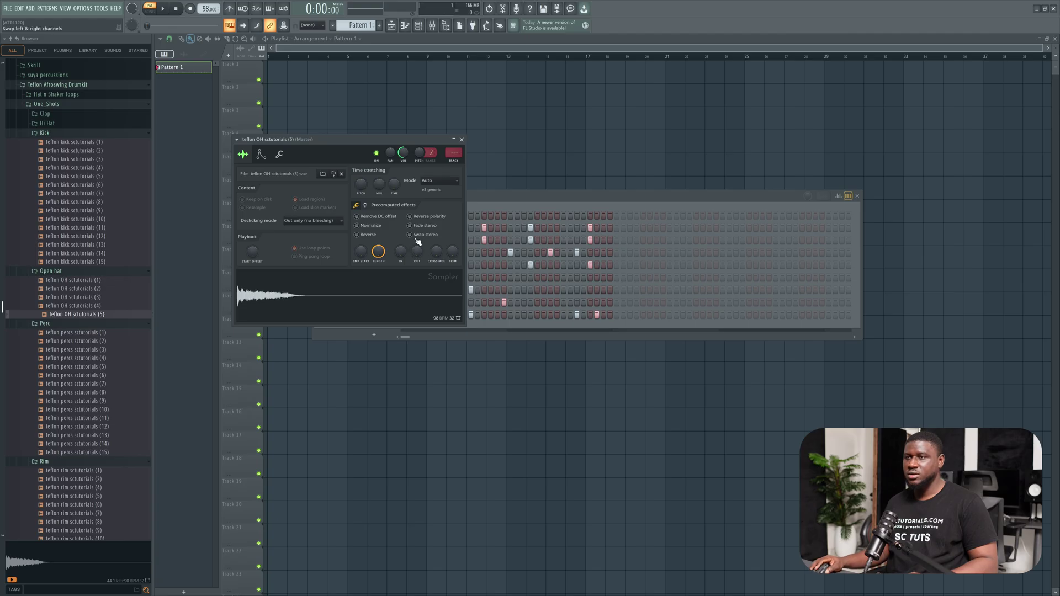
- Switch the open-hat sampler's time stretching to Stretch and nudge its channel volume down
left_click(439, 180)
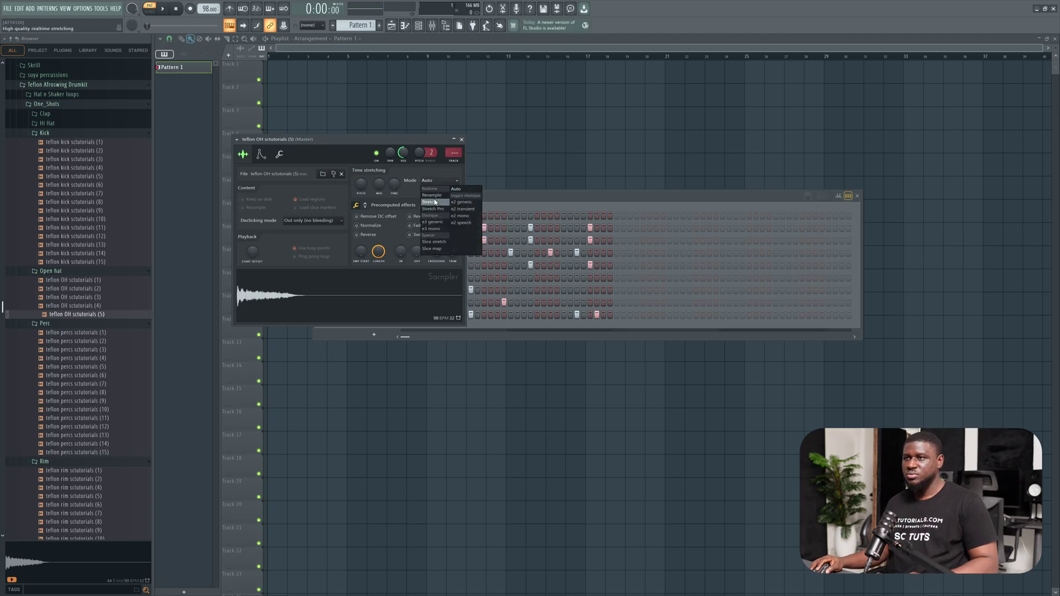
left_click(436, 202)
key("space")
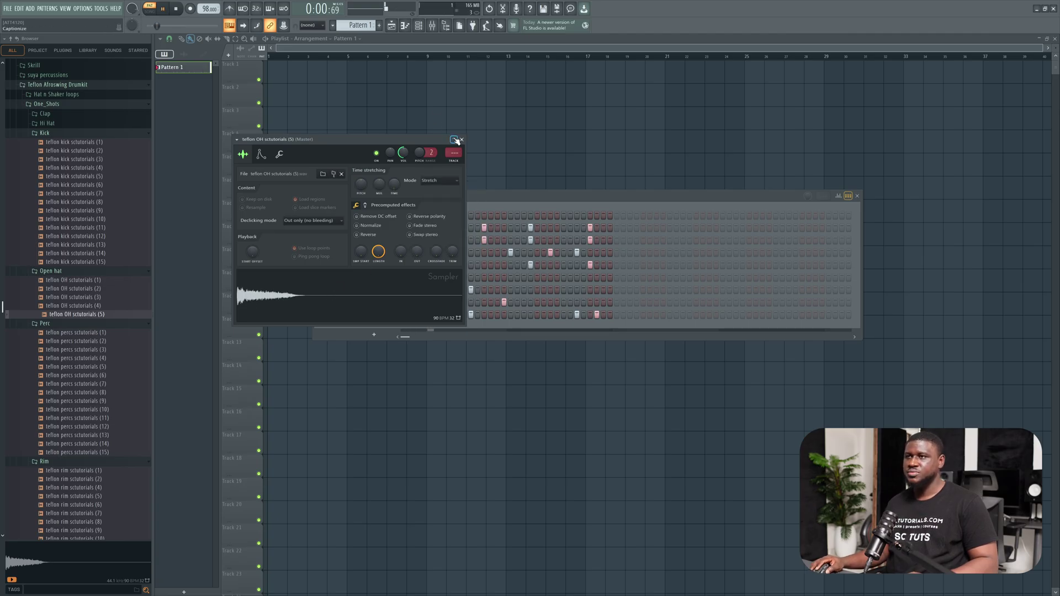
left_click(462, 139)
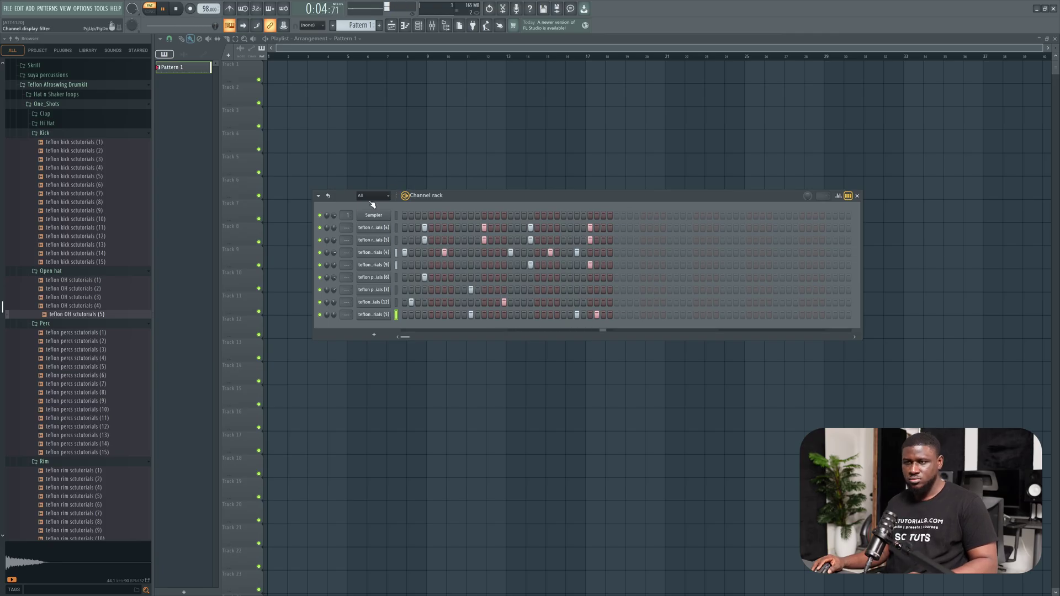
left_click_drag(333, 314, 333, 316)
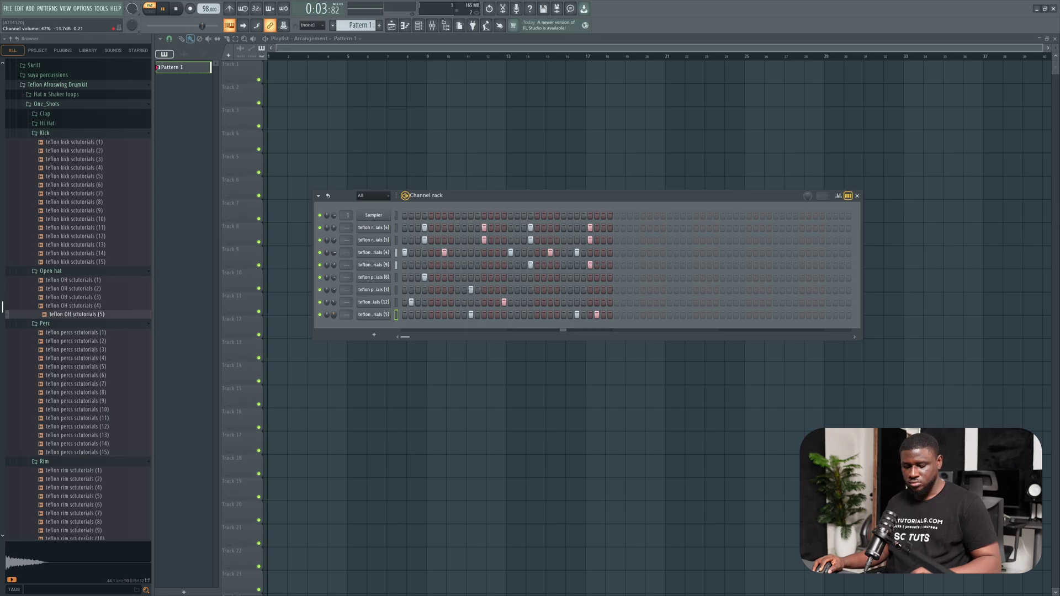
key("space")
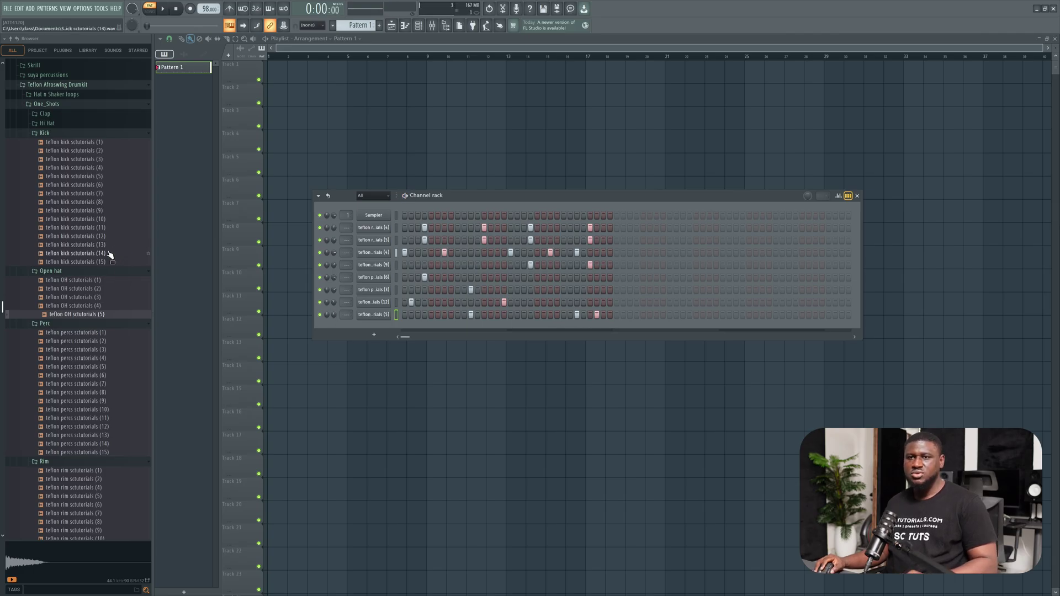
- Add the teflon HH sctutorials (9) hi-hat from the Hi Hat folder as a new channel
scroll(94, 288, "down", 2)
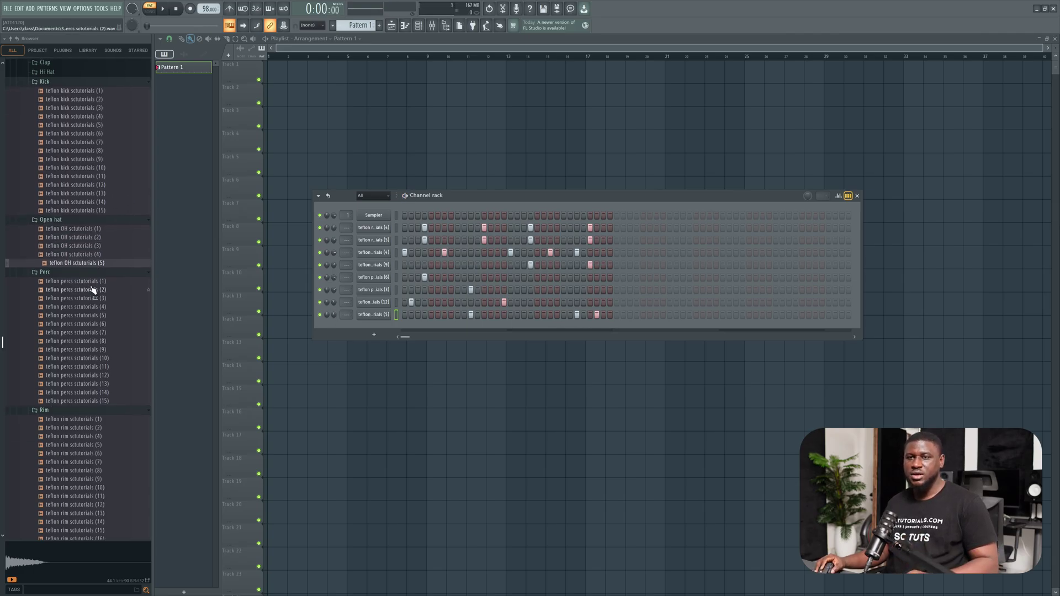
scroll(55, 190, "up", 2)
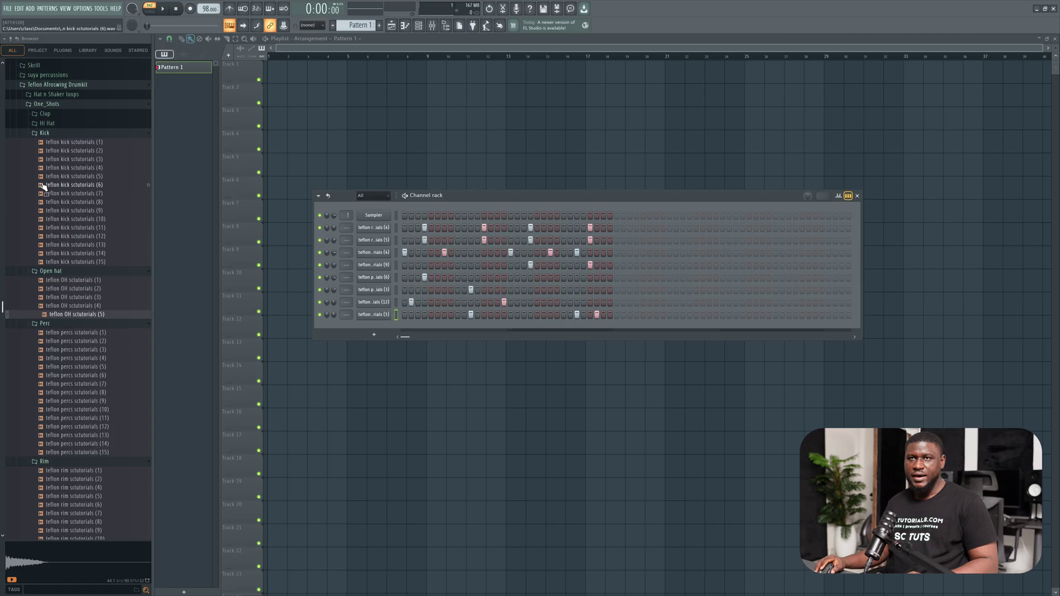
left_click(47, 123)
left_click_drag(72, 201, 274, 253)
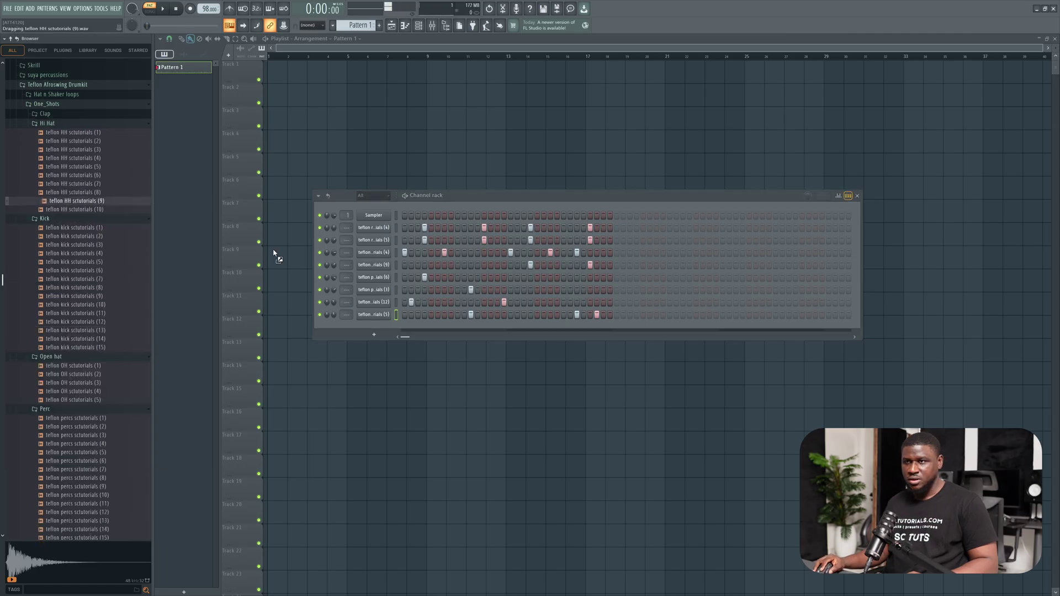
left_click_drag(388, 335, 389, 333)
- Fill the hi-hat's piano roll with a continuous row of C5 notes using Ctrl+B duplication
right_click(391, 327)
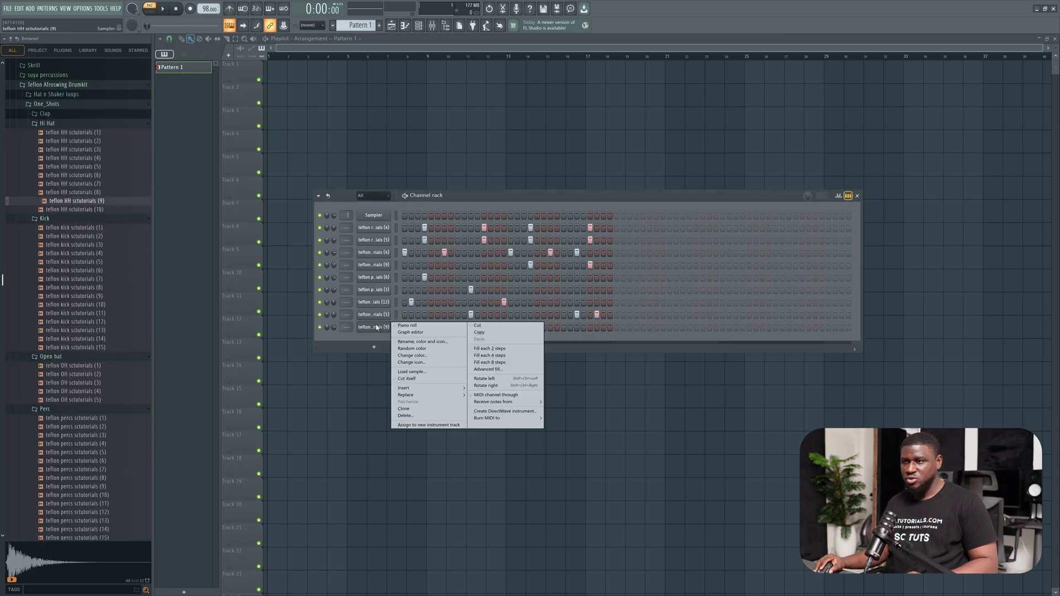
left_click(407, 326)
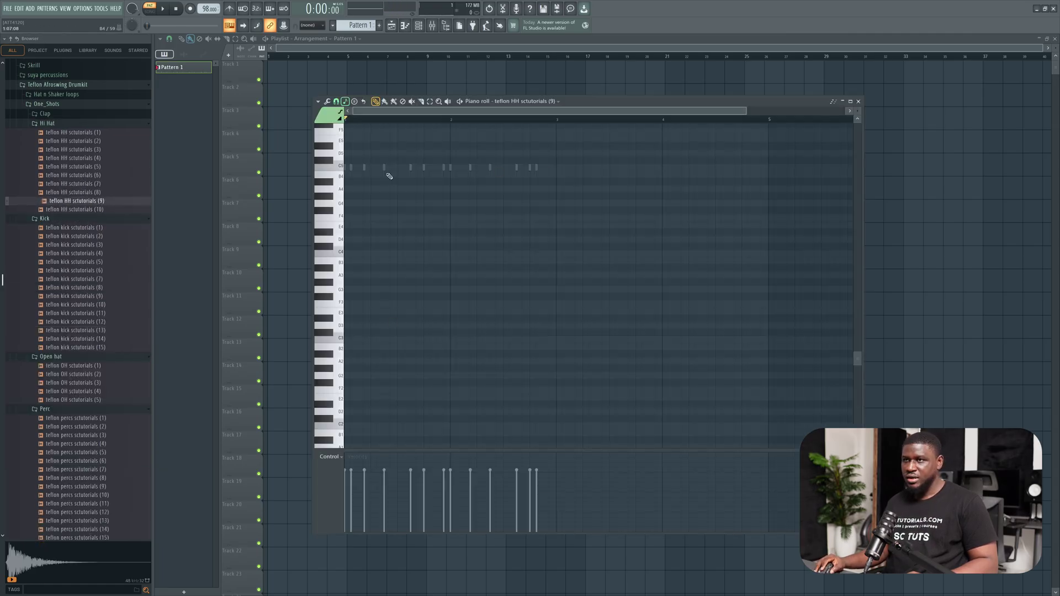
left_click(344, 102)
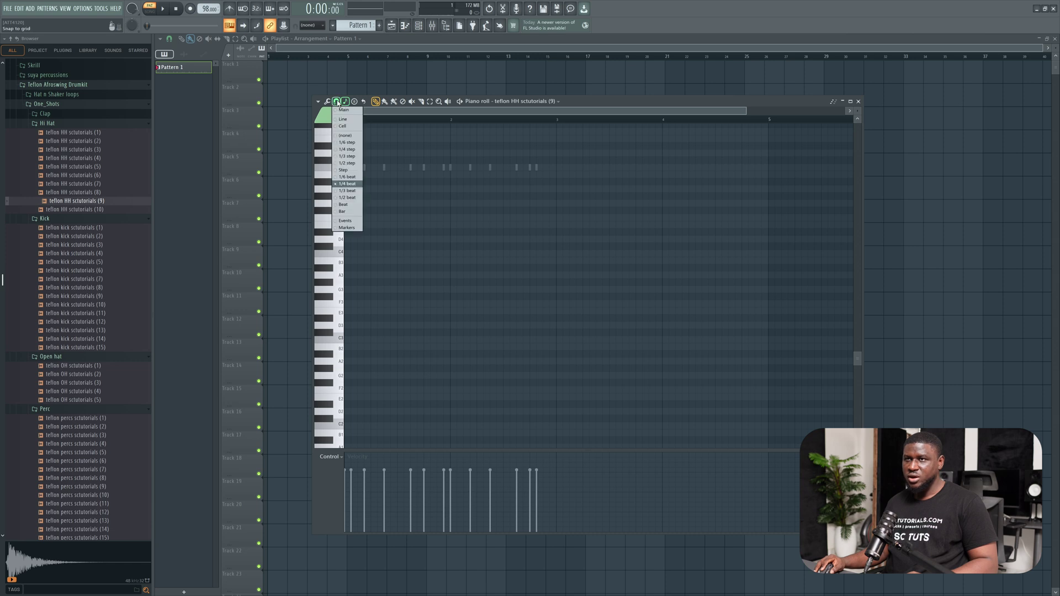
left_click(348, 167)
left_click(349, 167)
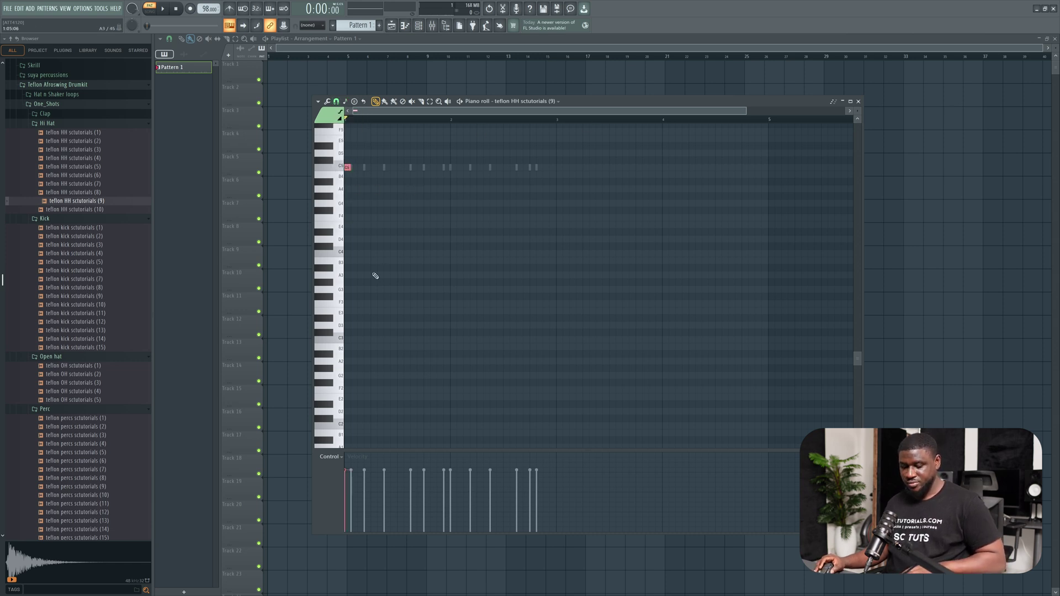
left_click_drag(748, 110, 577, 110)
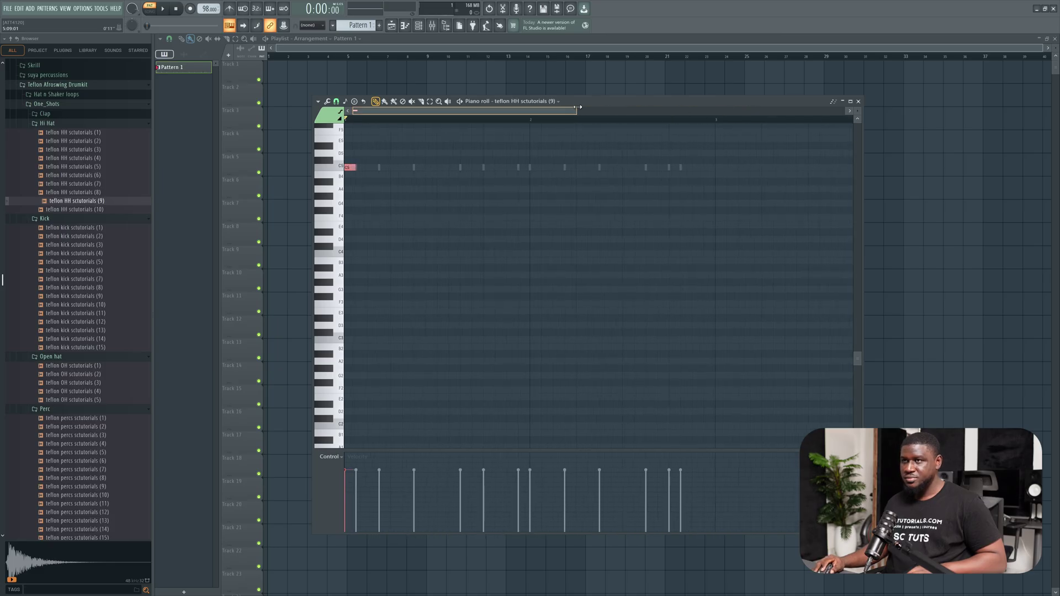
scroll(407, 224, "up", 2)
key("ctrl+b")
key("ctrl+b")
key("ctrl+b")
key("ctrl+b")
key("ctrl+b")
key("ctrl+b")
key("ctrl+b")
key("ctrl+b")
key("ctrl+b")
key("ctrl+b")
key("ctrl+b")
key("ctrl+b")
key("ctrl+b")
key("ctrl+b")
key("ctrl+b")
key("ctrl+b")
key("ctrl+b")
key("ctrl+b")
key("ctrl+b")
key("ctrl+b")
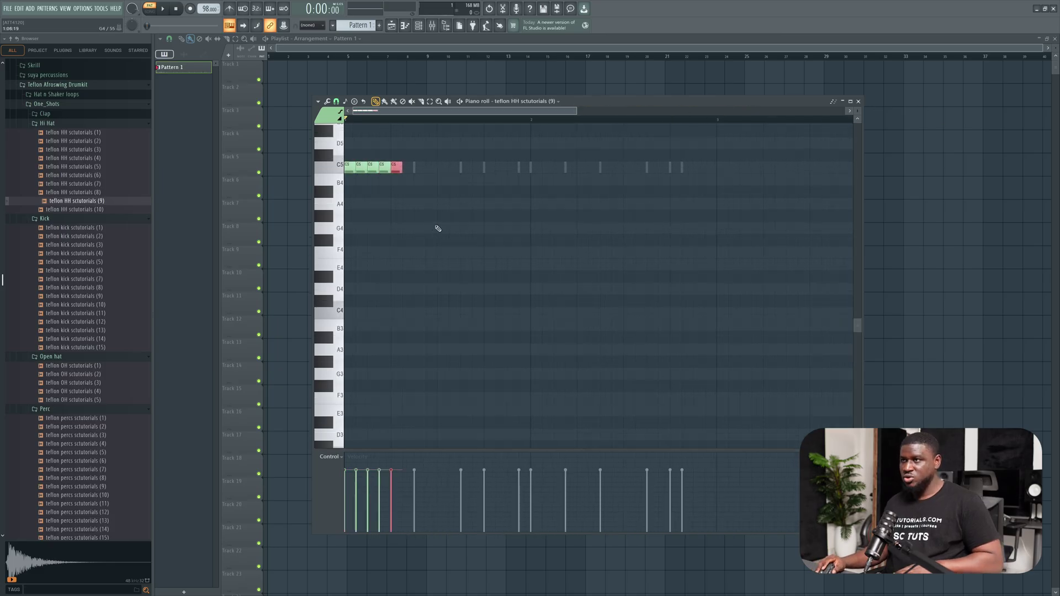
key("ctrl+b")
key("ctrl+b")
key("ctrl+b")
key("space")
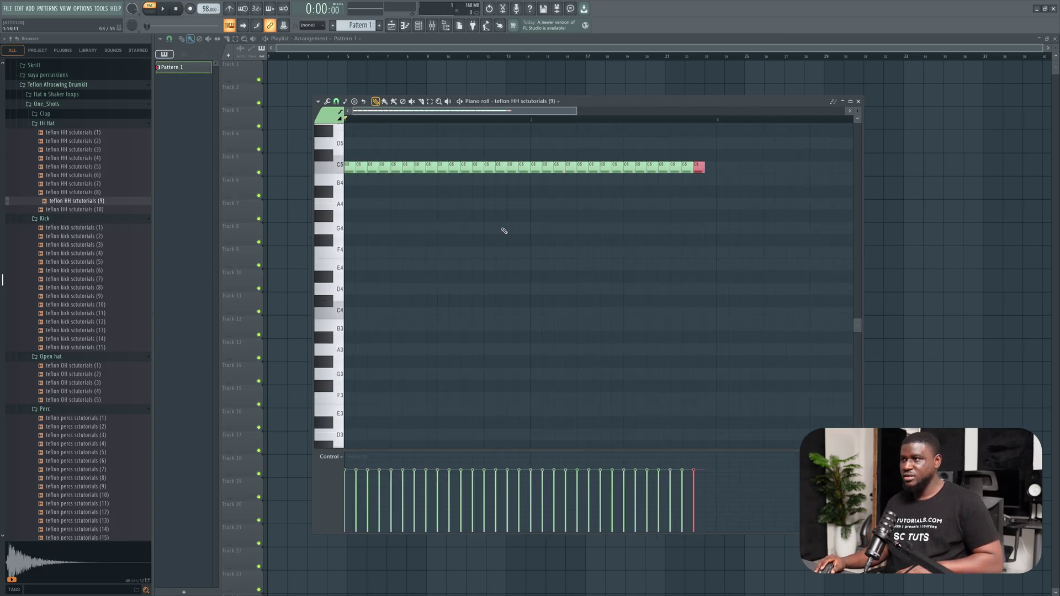
left_click_drag(642, 103, 792, 158)
- Turn down the HH (9) channel volume and audition the hi-hats
key("space")
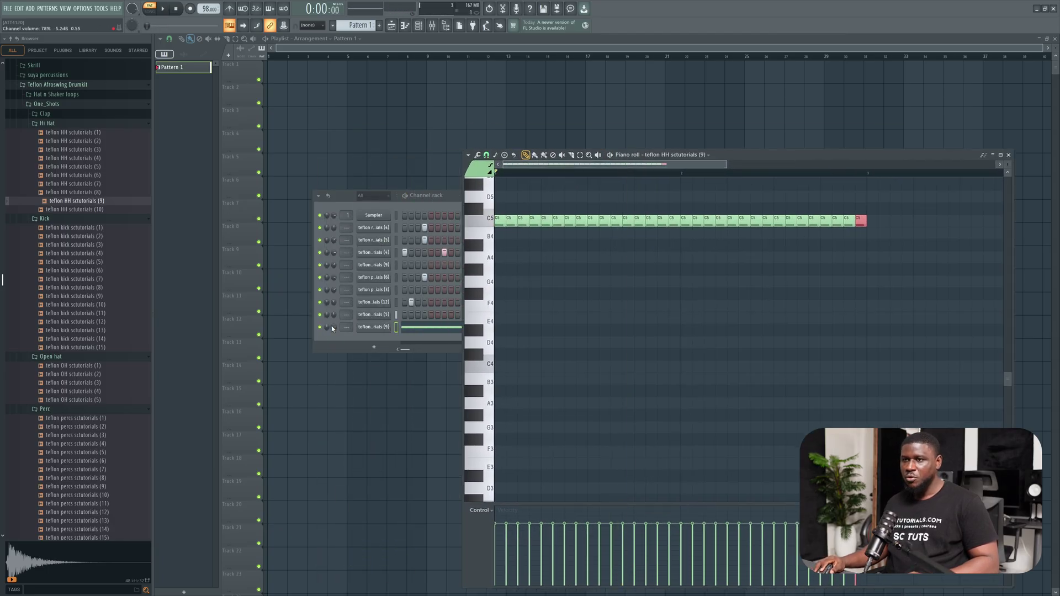
left_click_drag(332, 328, 333, 340)
key("space")
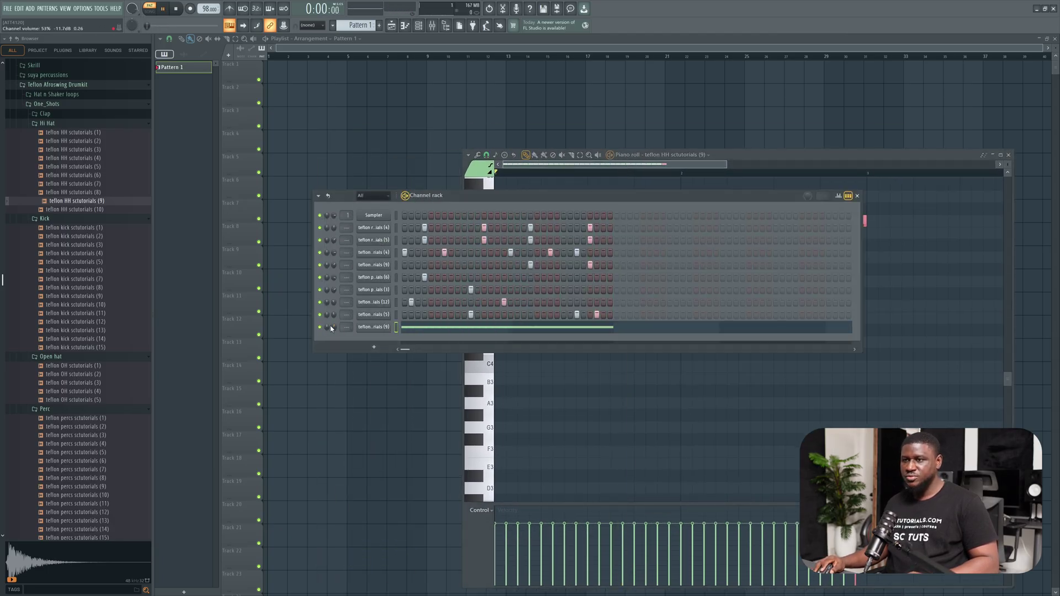
key("space")
- Select every other hi-hat note and drop them from C5 to B4
left_click(743, 159)
left_click_drag(742, 159, 680, 110)
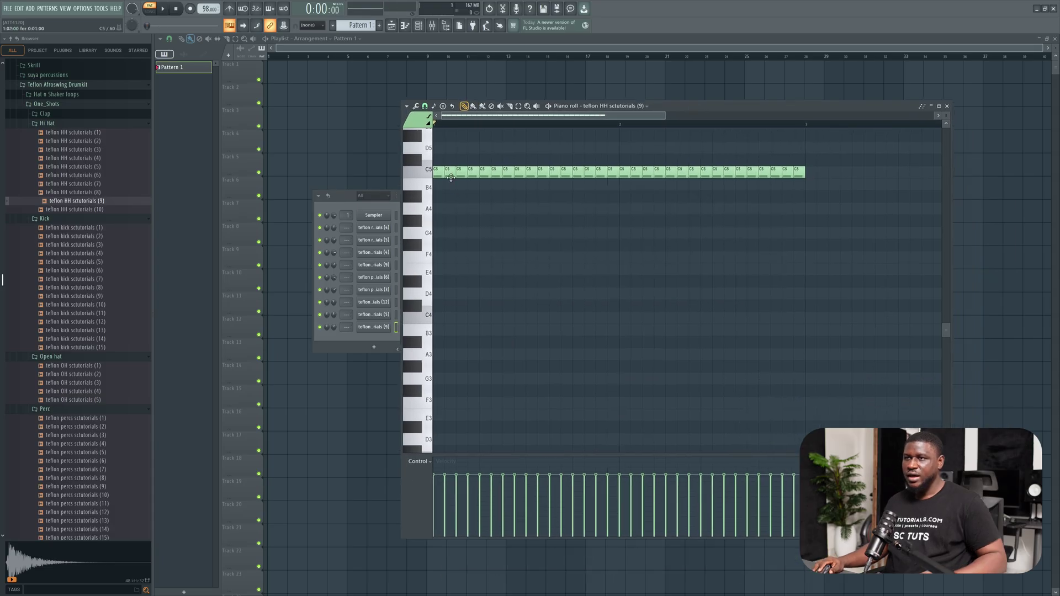
left_click(485, 172)
left_click(508, 172)
left_click(531, 172)
left_click(553, 174)
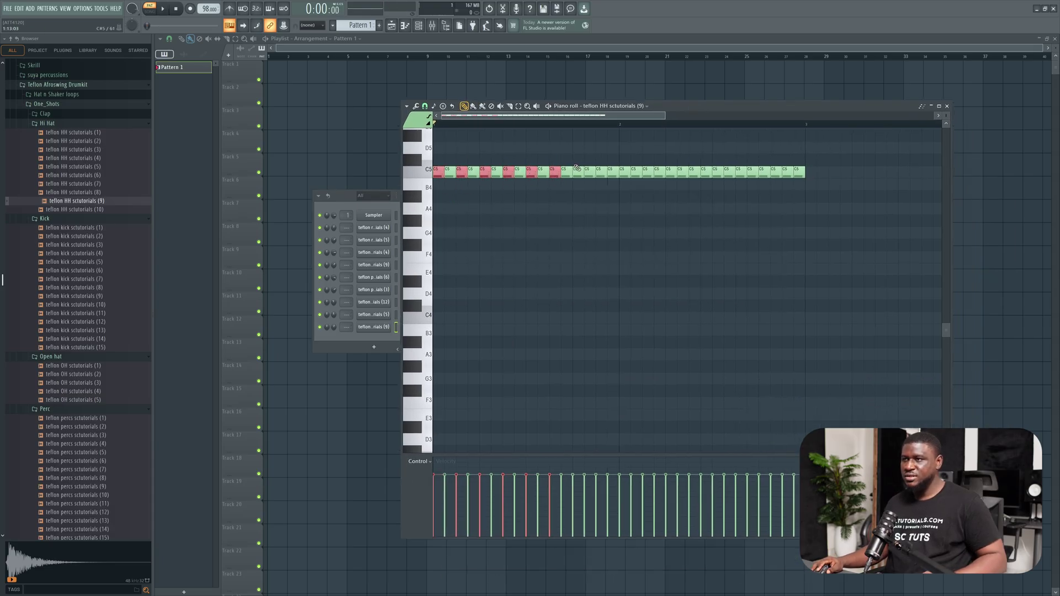
left_click(579, 172)
left_click_drag(605, 172, 784, 173)
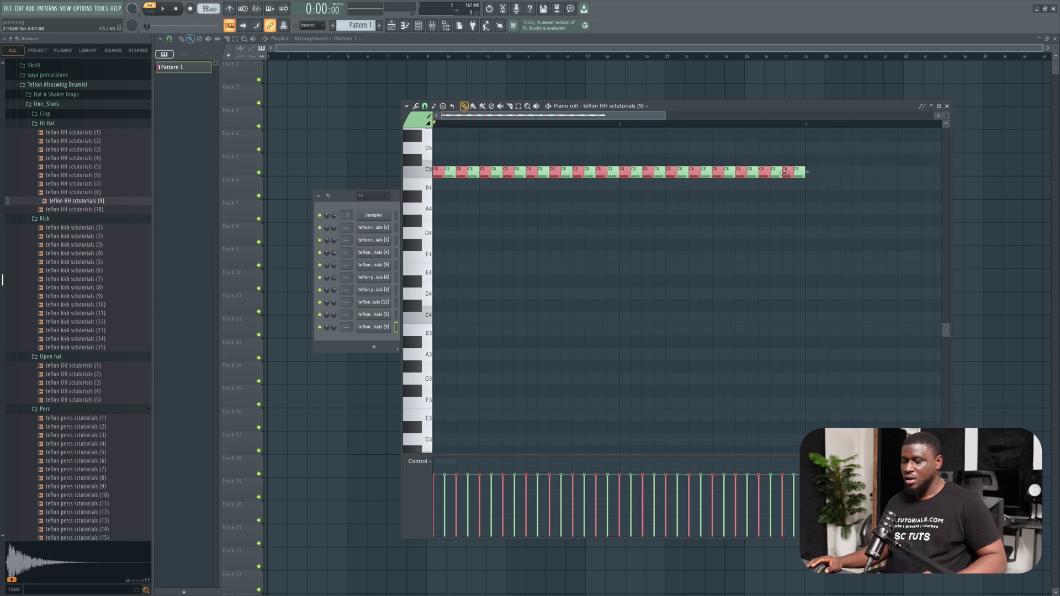
key("shift+Down")
key("space")
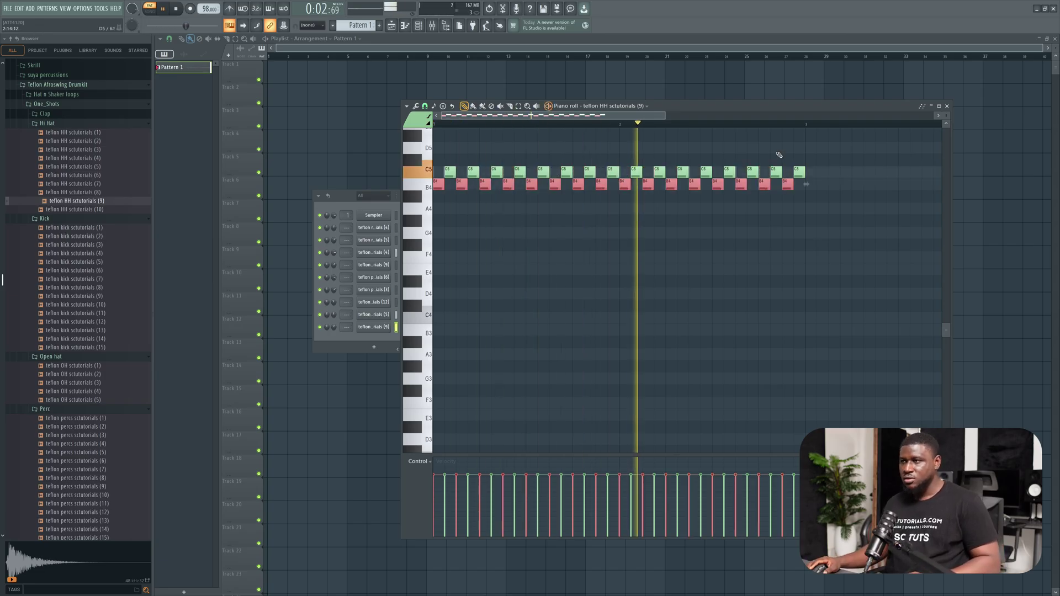
key("space")
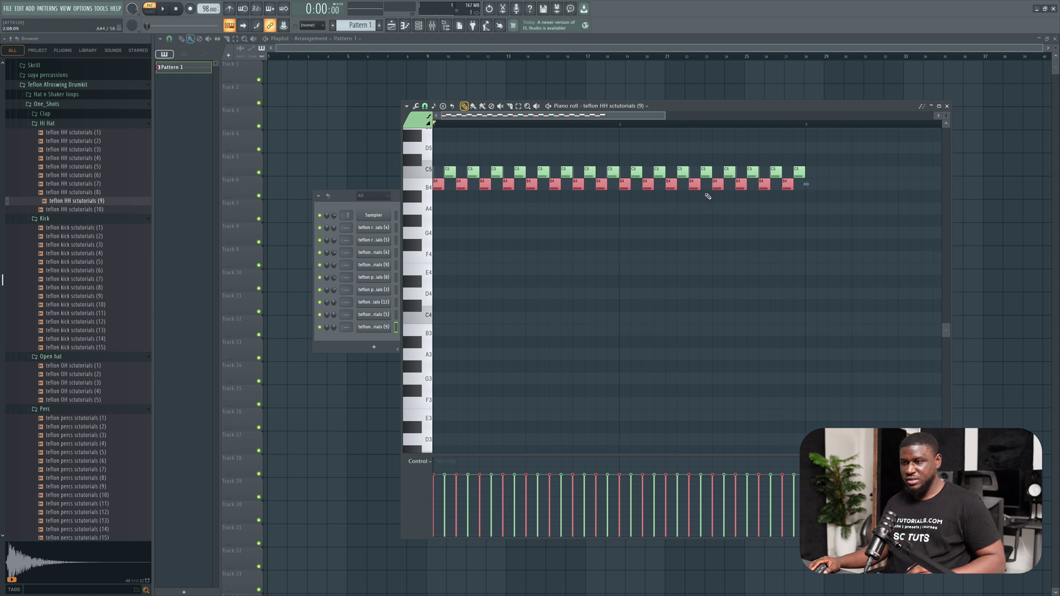
- Soften the selected B4 notes' velocities with Alt+X level scaling and accept
scroll(642, 248, "up", 3)
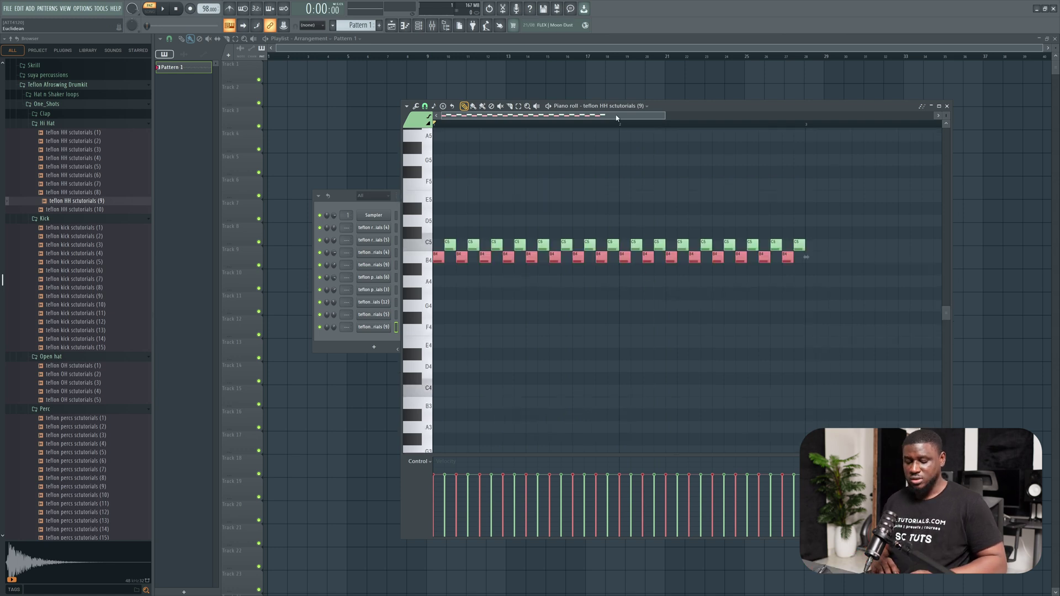
key("alt+x")
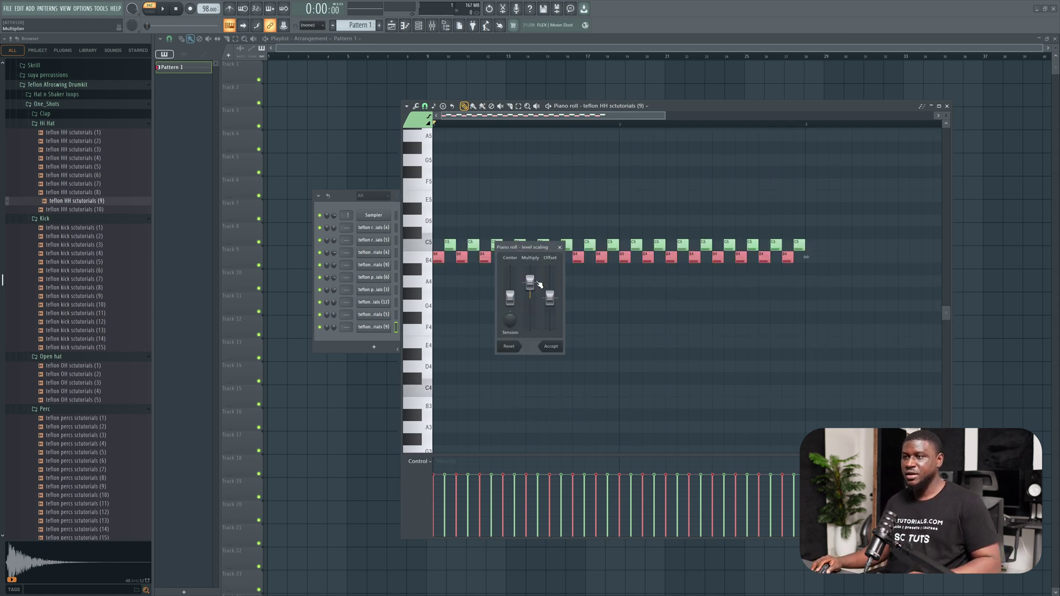
left_click_drag(529, 283, 529, 287)
key("space")
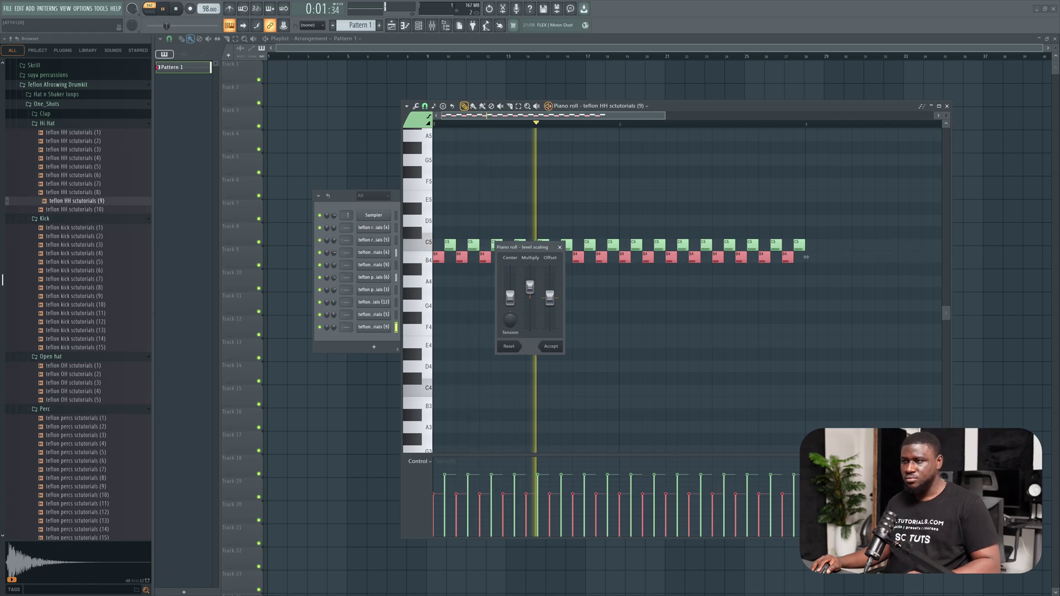
key("space")
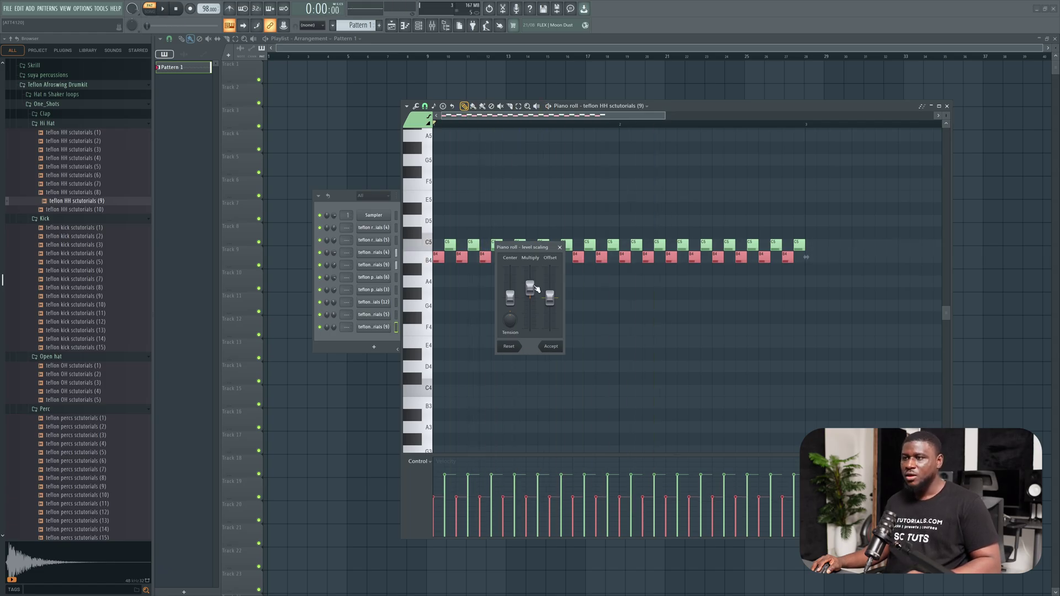
left_click(551, 347)
key("space")
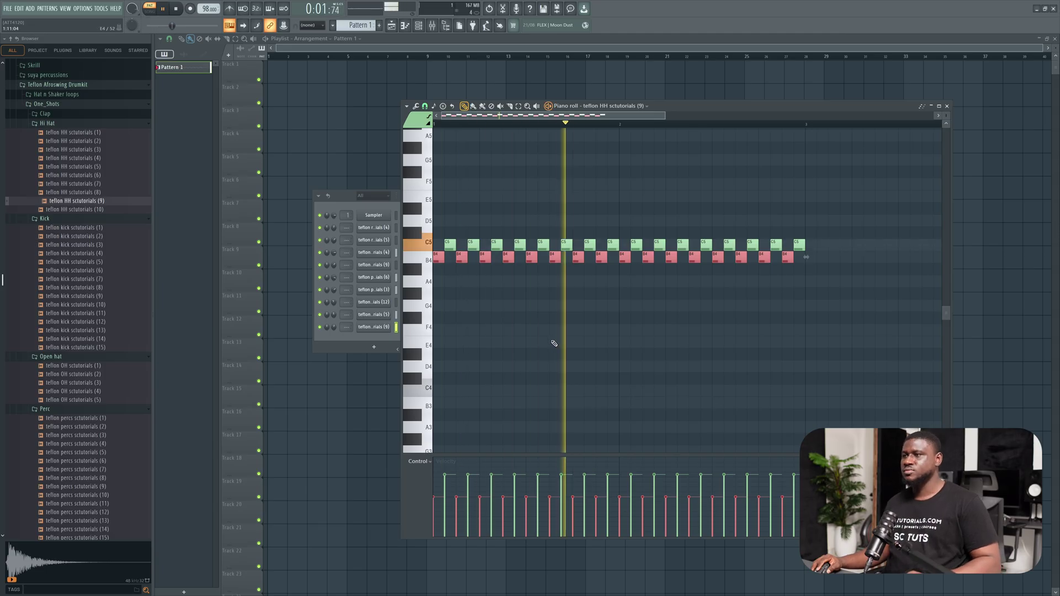
- Deselect the notes and open the HH (9) channel's sampler settings
key("ctrl+d")
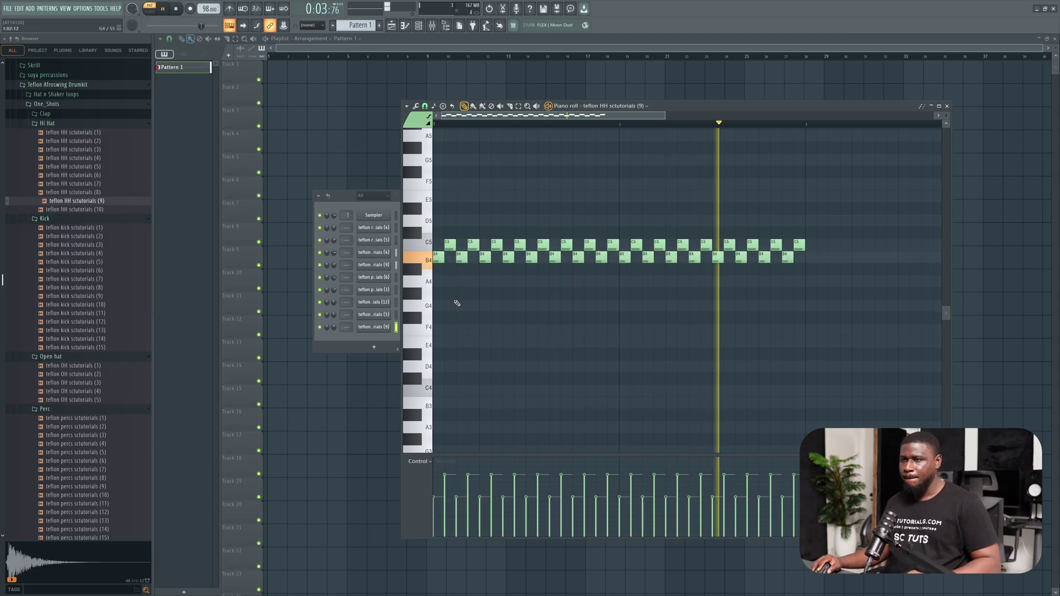
key("space")
left_click(374, 327)
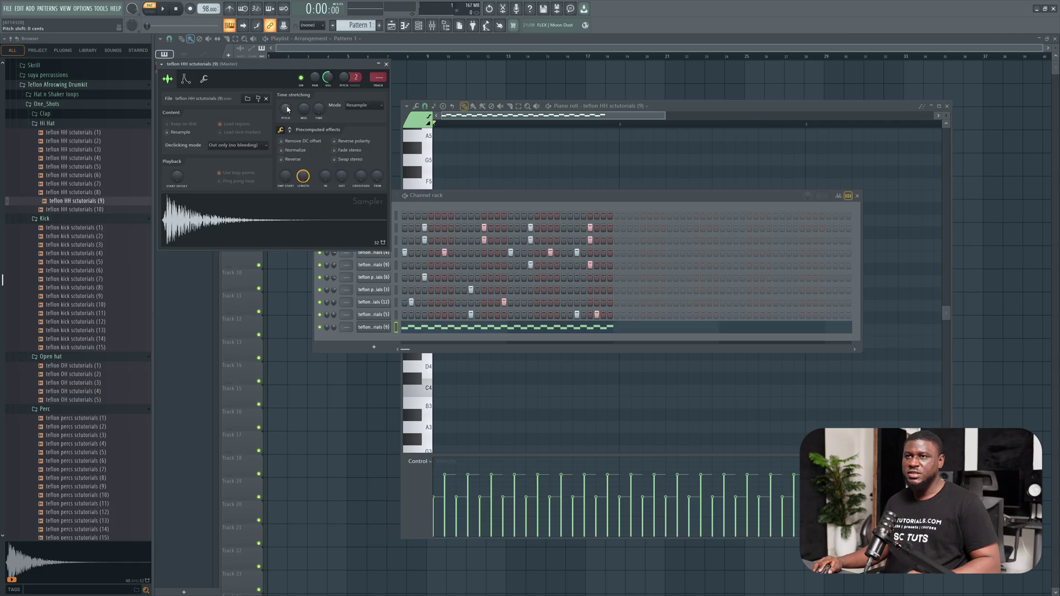
- Pitch the HH (9) sample down, set time stretching to Stretch, and close the sampler
key("space")
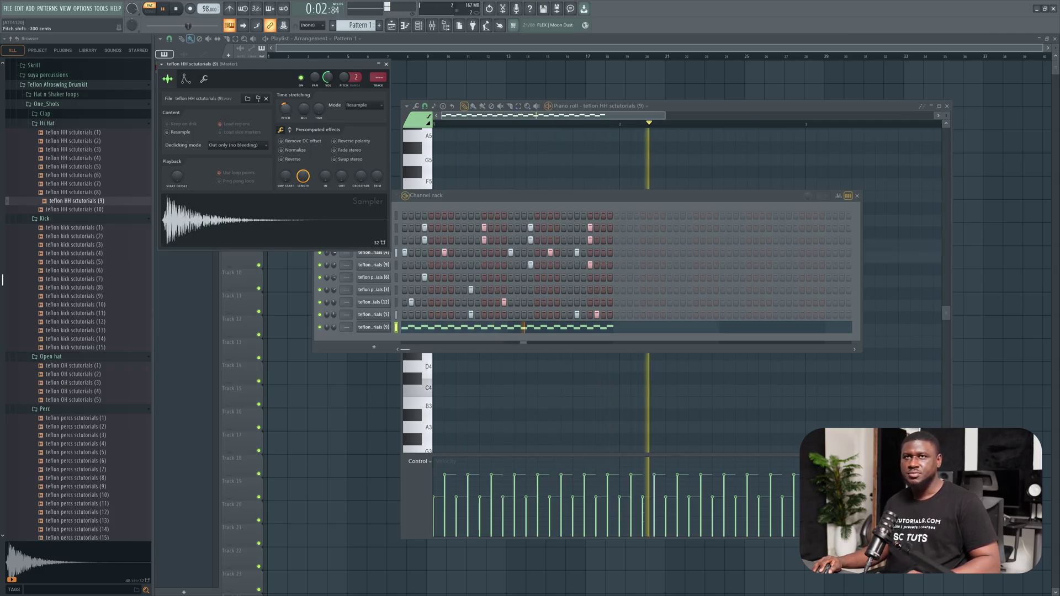
left_click_drag(285, 108, 295, 108)
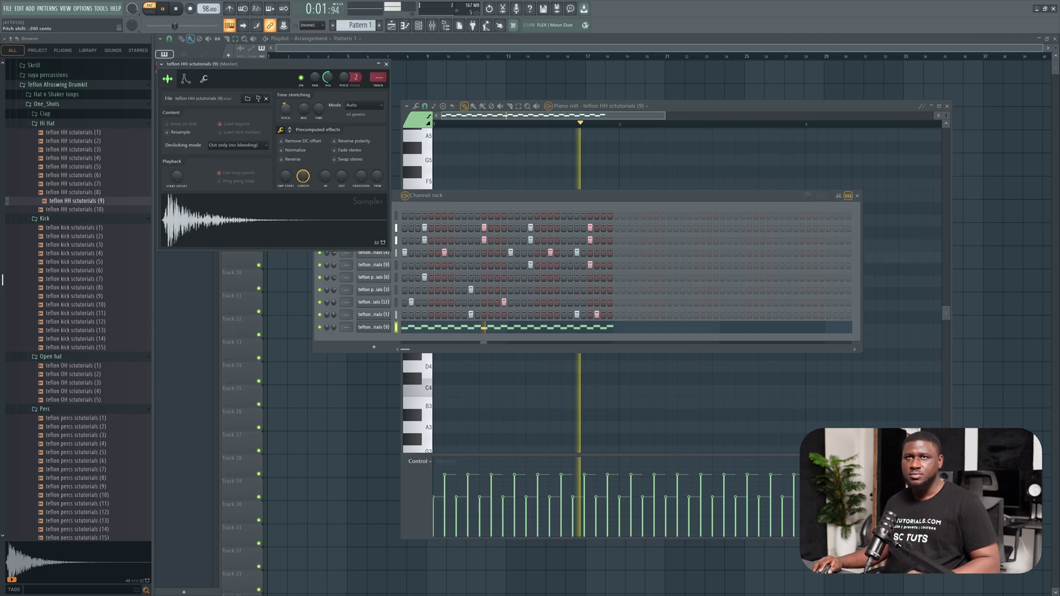
left_click(361, 106)
left_click(359, 113)
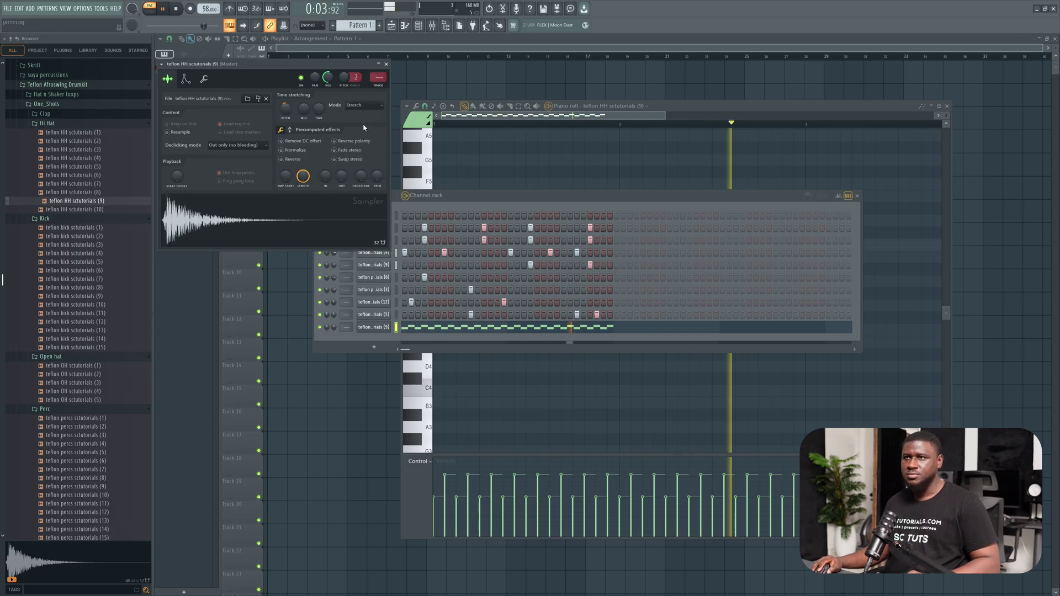
left_click(386, 64)
key("space")
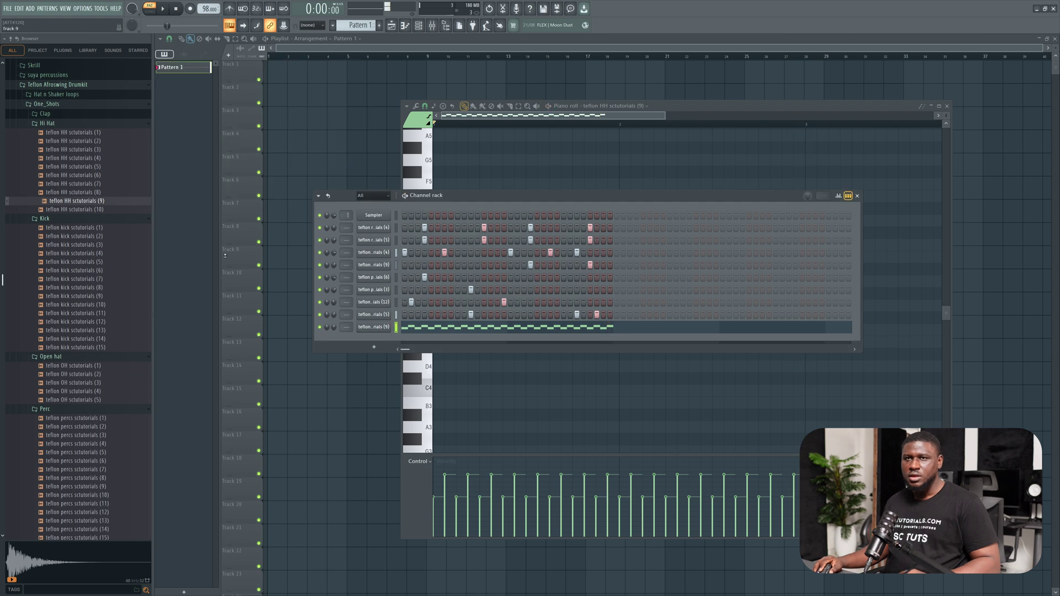
- Audition hi-hat samples and load HH sctutorials (6) as a new channel
left_click(77, 209)
left_click(80, 176)
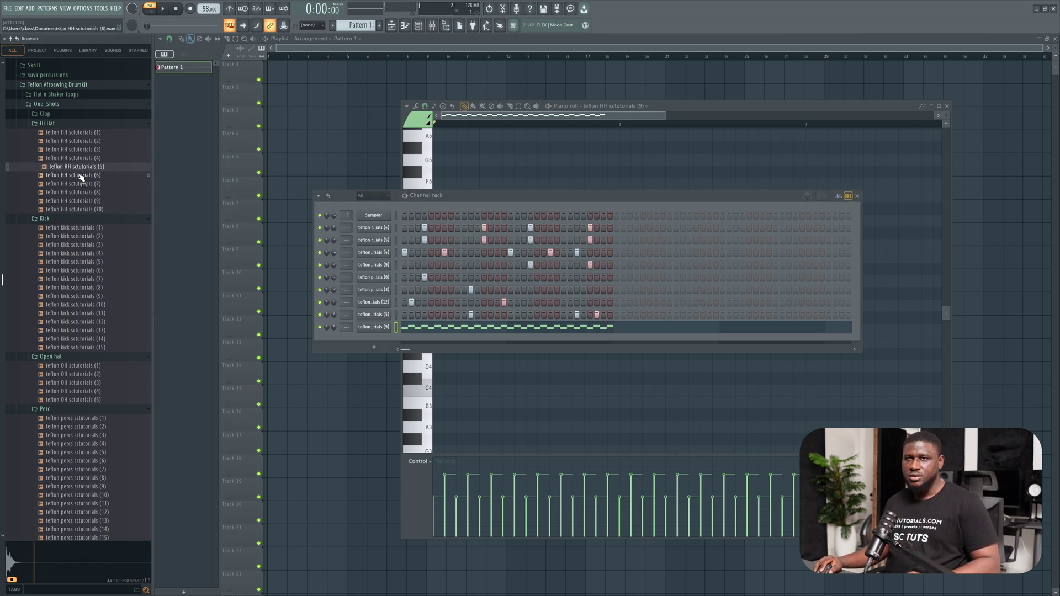
left_click_drag(80, 176, 386, 340)
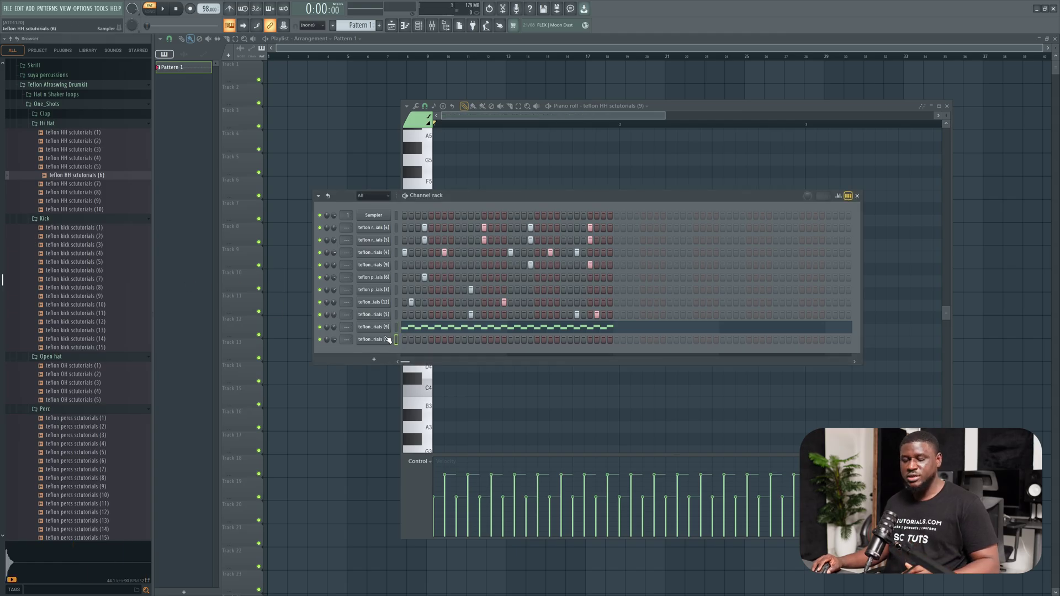
left_click(396, 326)
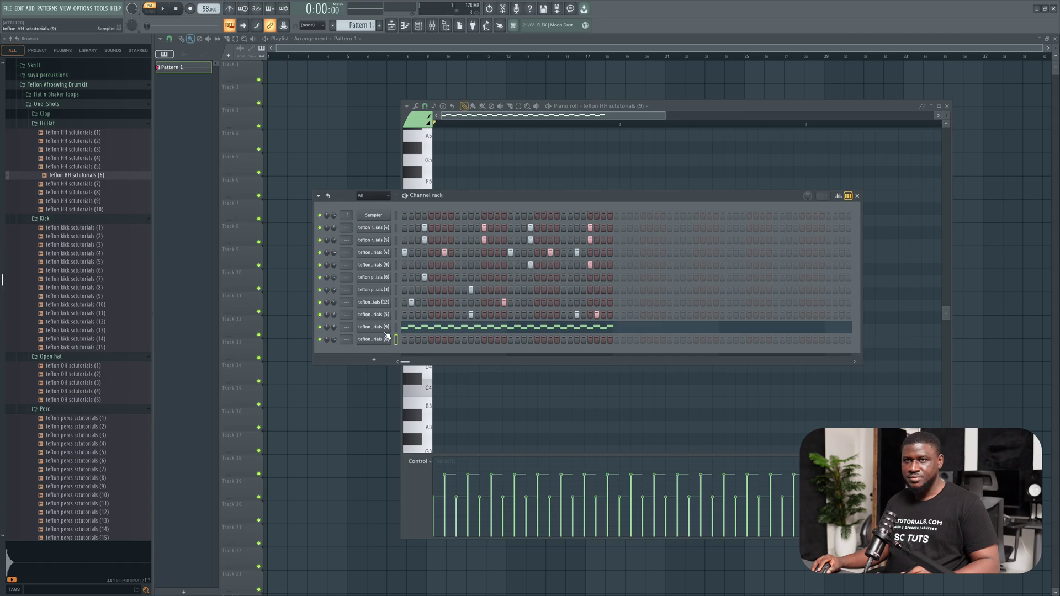
- Replace that channel's sample with teflon HH scutorials (8) and open its piano roll
left_click(105, 194)
left_click_drag(109, 200, 368, 342)
left_click(373, 342)
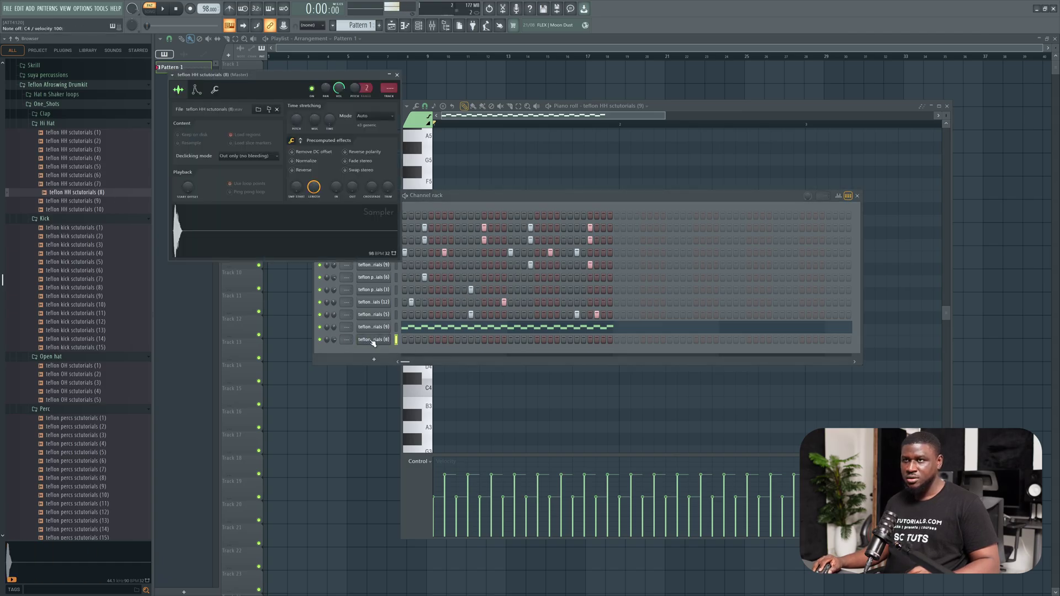
key("F7")
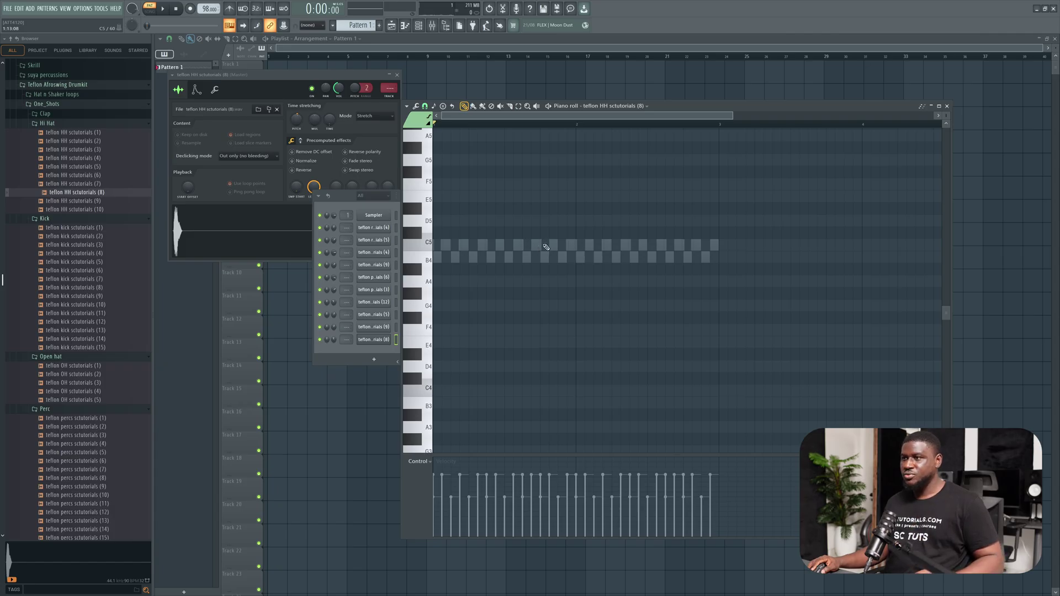
- Draw a shortened C5 note mid-pattern and chop it into a quick roll
left_click(546, 245)
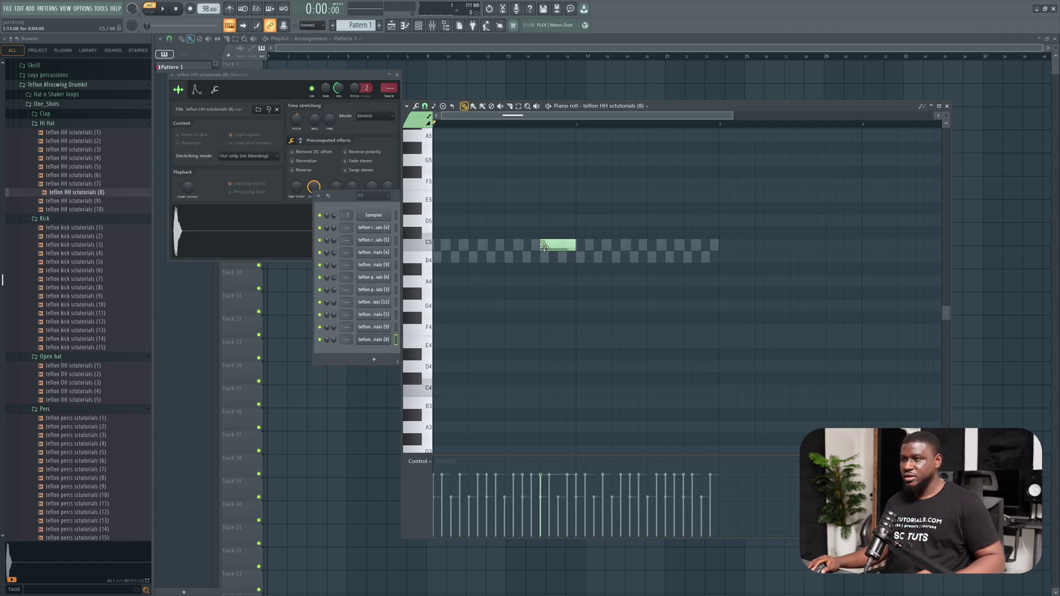
left_click_drag(543, 247, 558, 247)
left_click(567, 245)
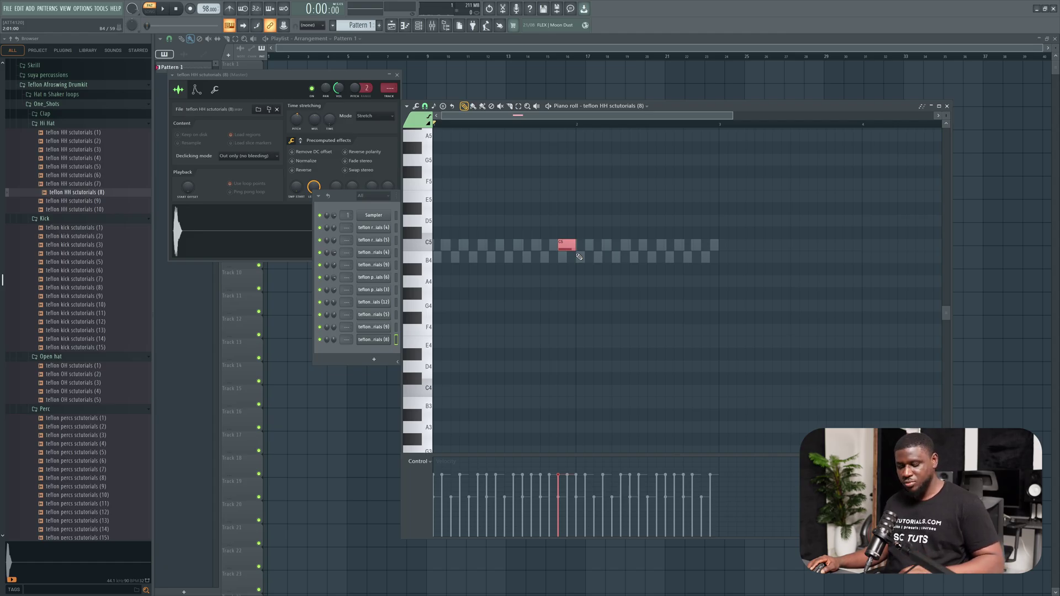
key("ctrl+u")
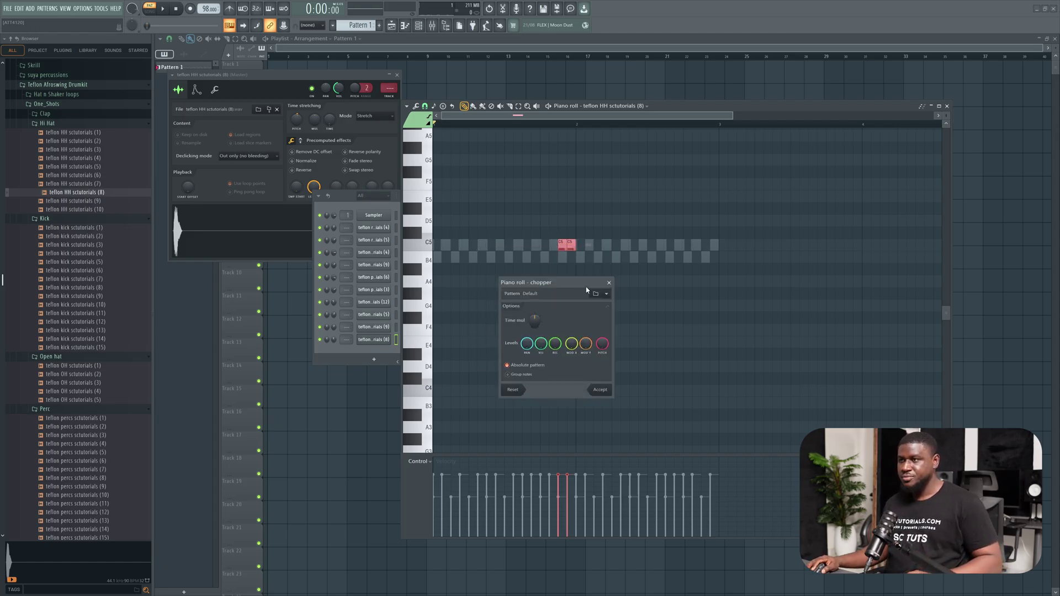
left_click_drag(587, 290, 606, 322)
scroll(554, 352, "down", 2)
key("space")
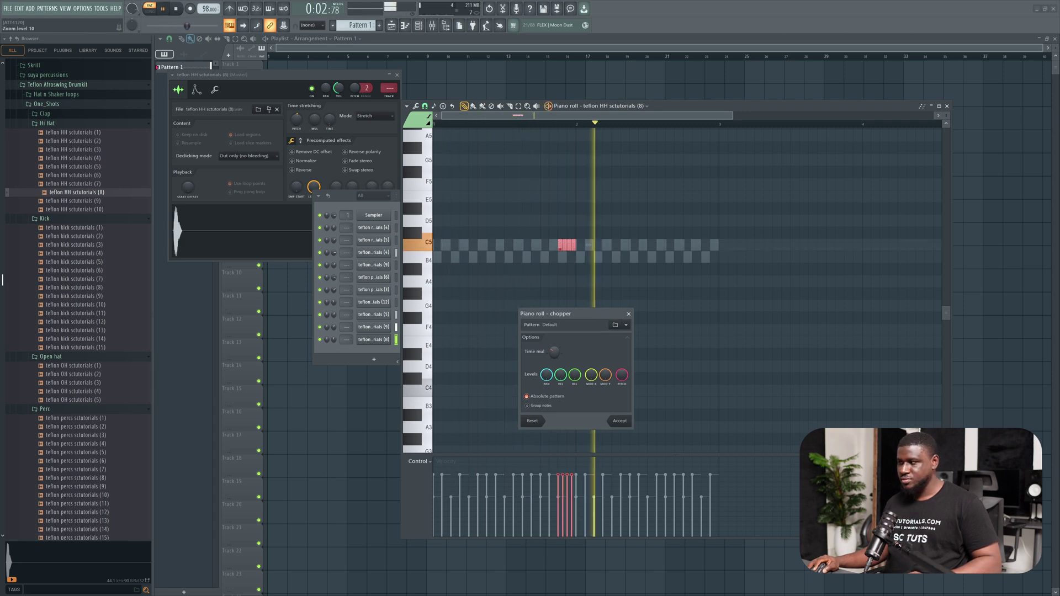
key("space")
scroll(553, 352, "down", 2)
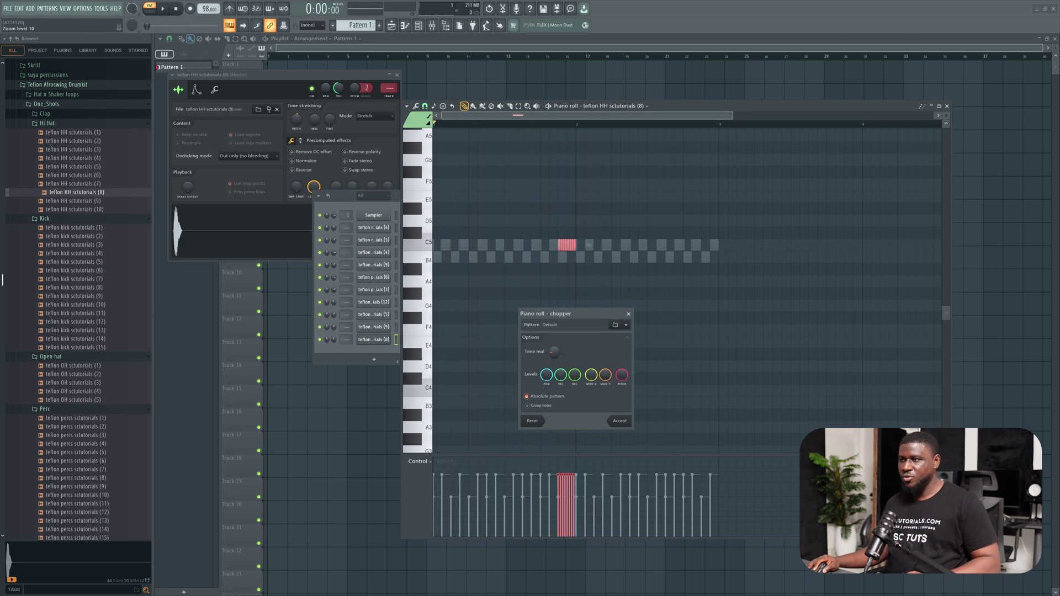
key("space")
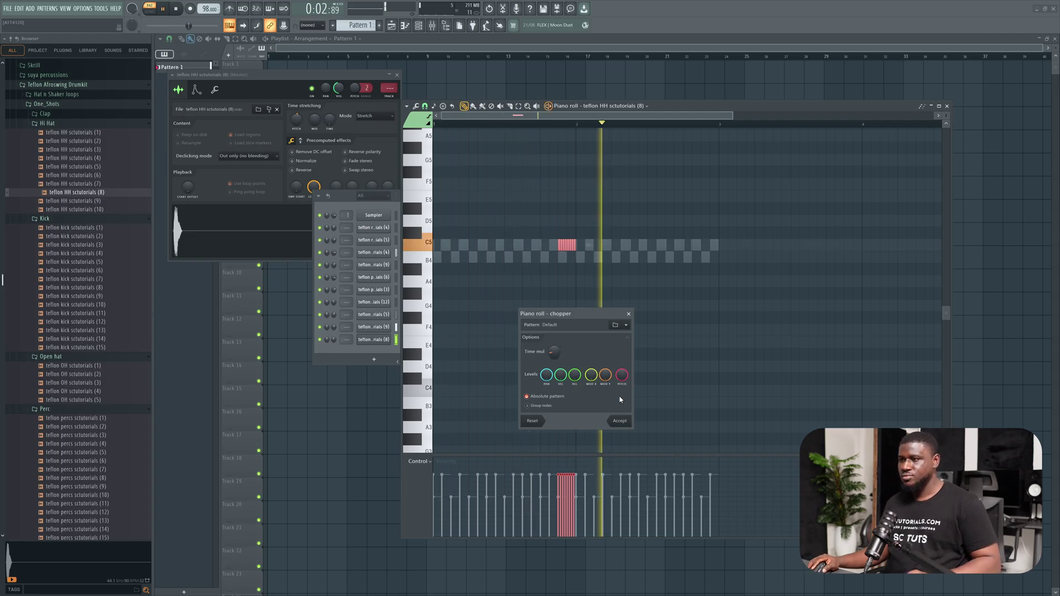
left_click(620, 421)
key("space")
- Add a second chopped C5 roll near the end of the pattern
left_click(709, 244)
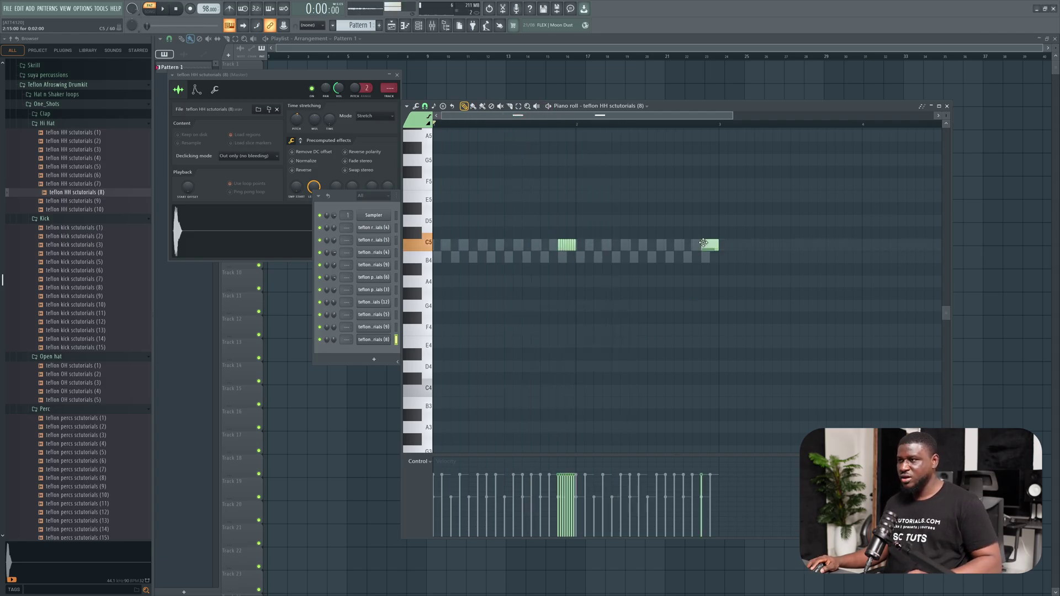
key("alt+u")
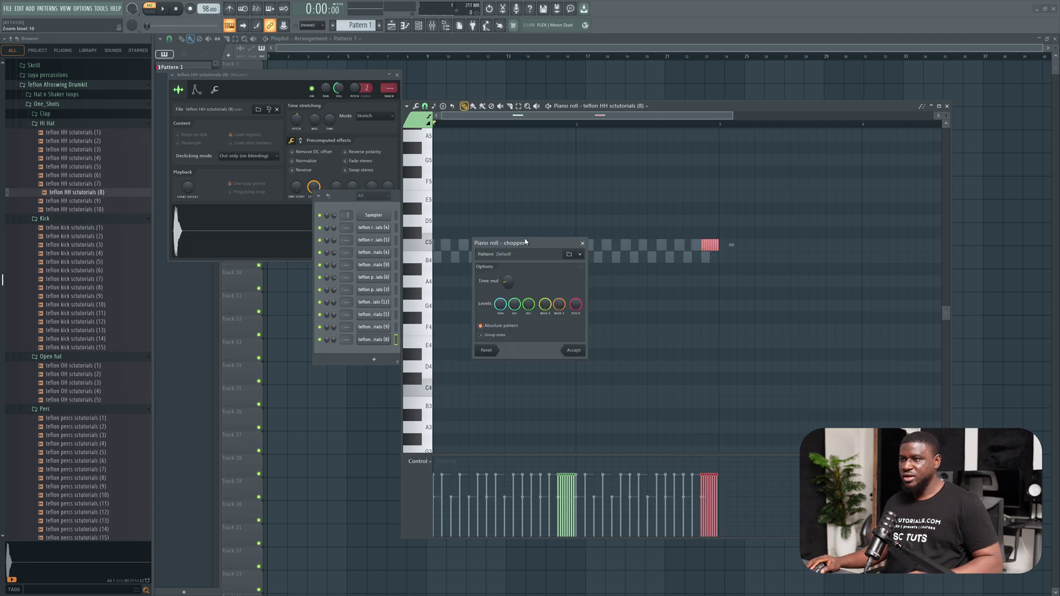
left_click_drag(526, 241, 622, 292)
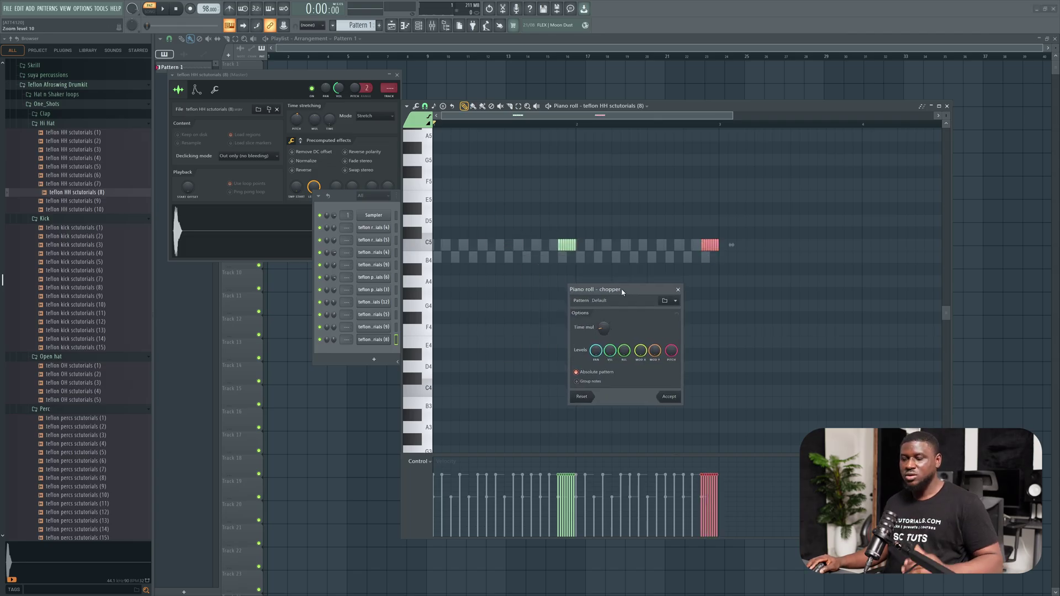
left_click_drag(604, 328, 604, 321)
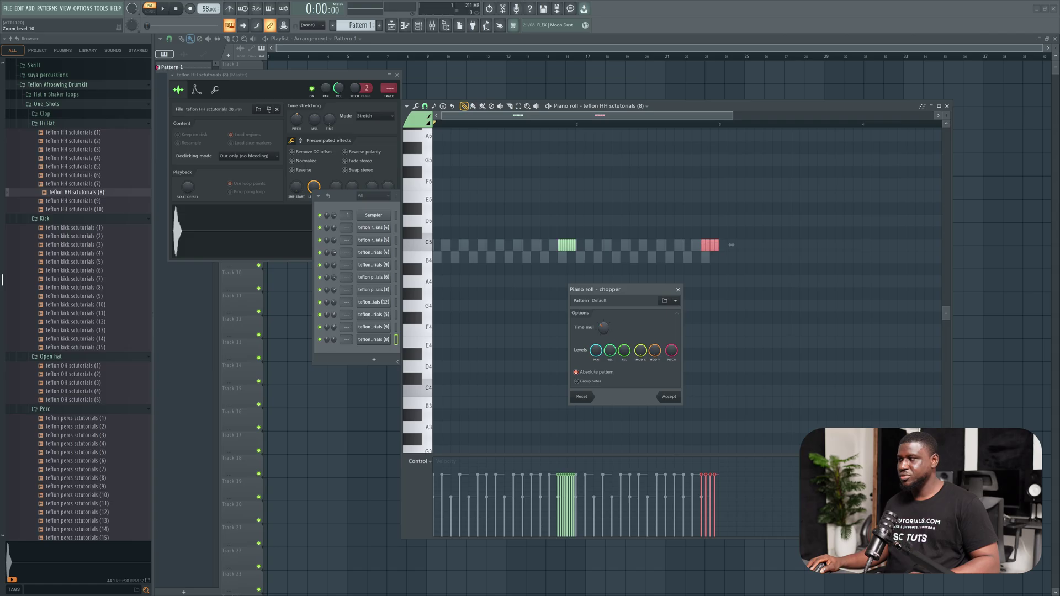
key("space")
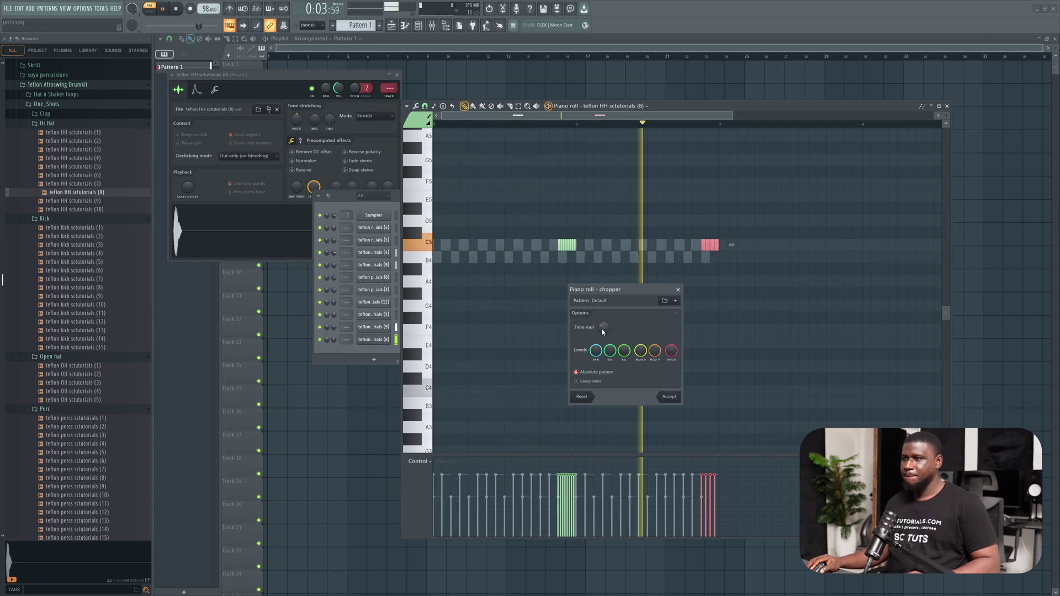
left_click(679, 398)
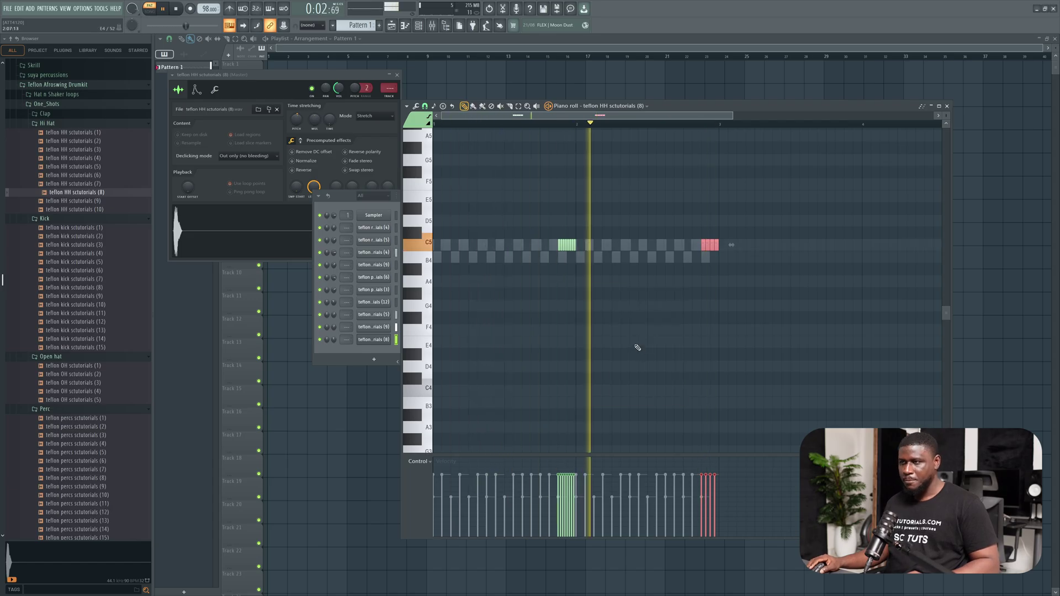
left_click(635, 350)
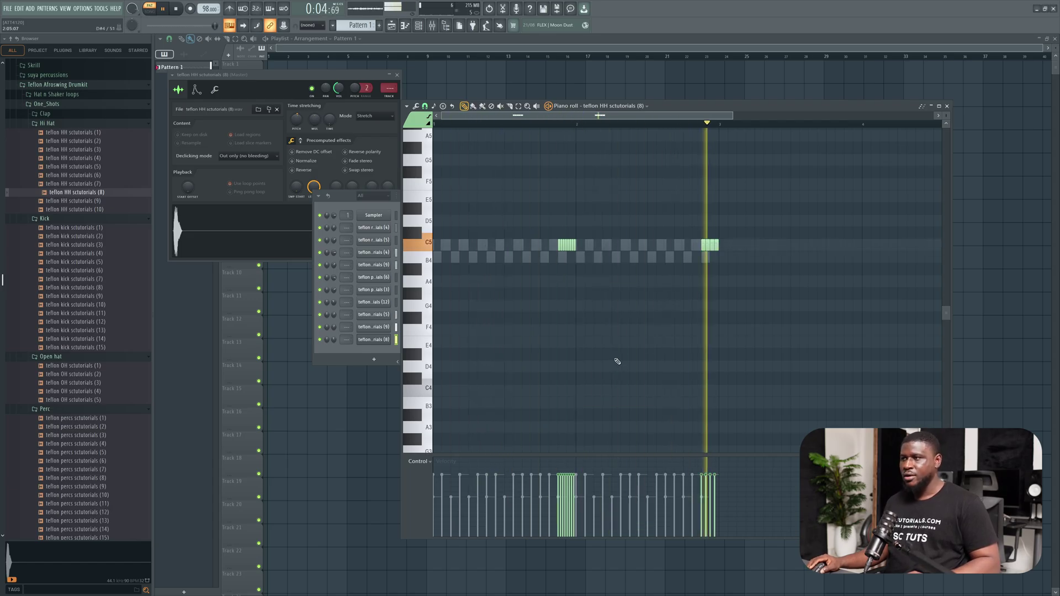
key("space")
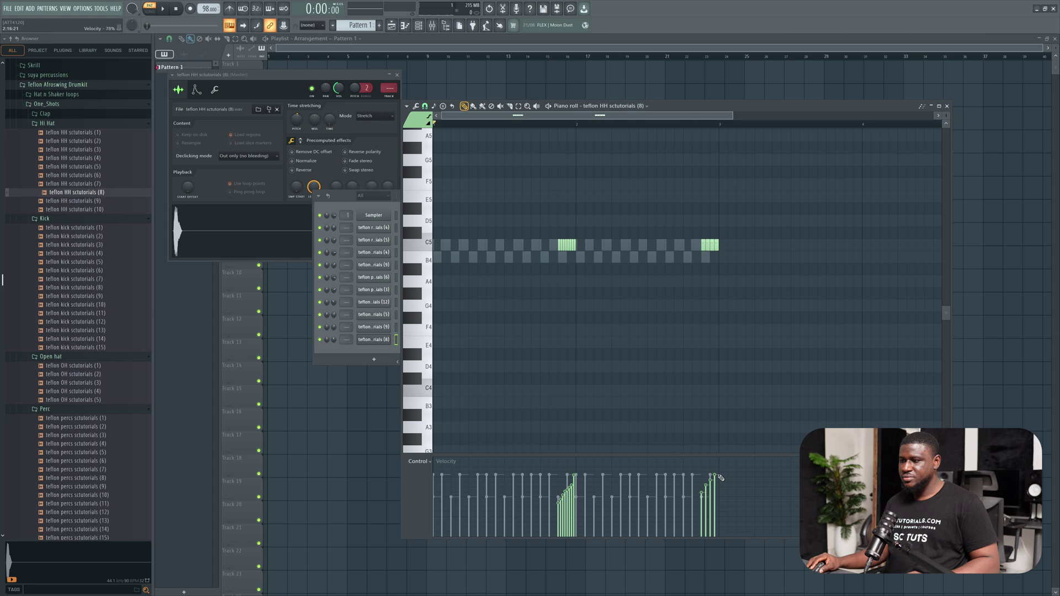
- Switch the control lane to Note fine pitch, audition the pitch bends, and close the piano roll
left_click(415, 465)
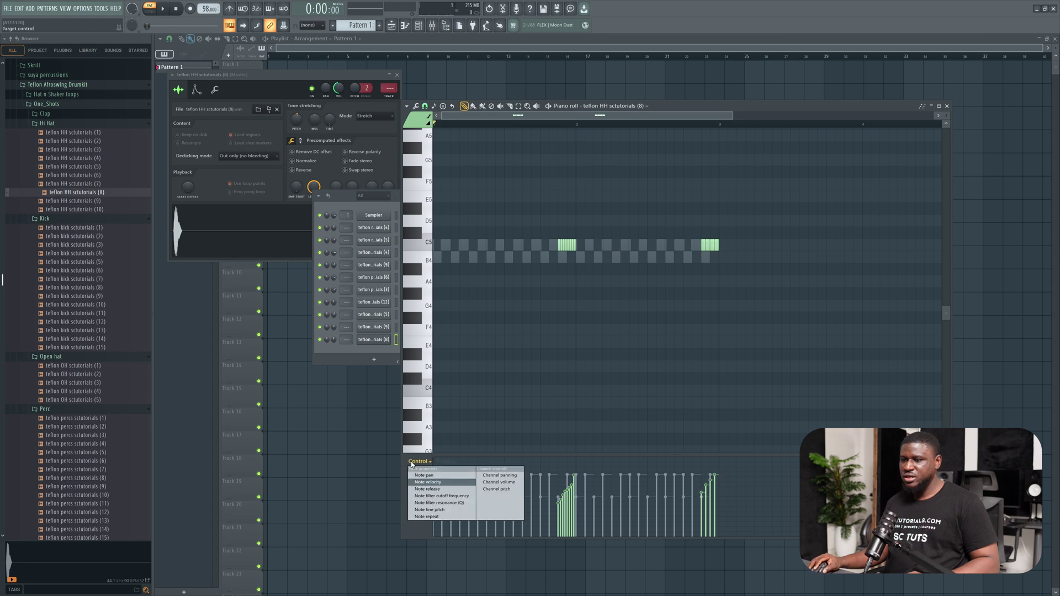
left_click(432, 509)
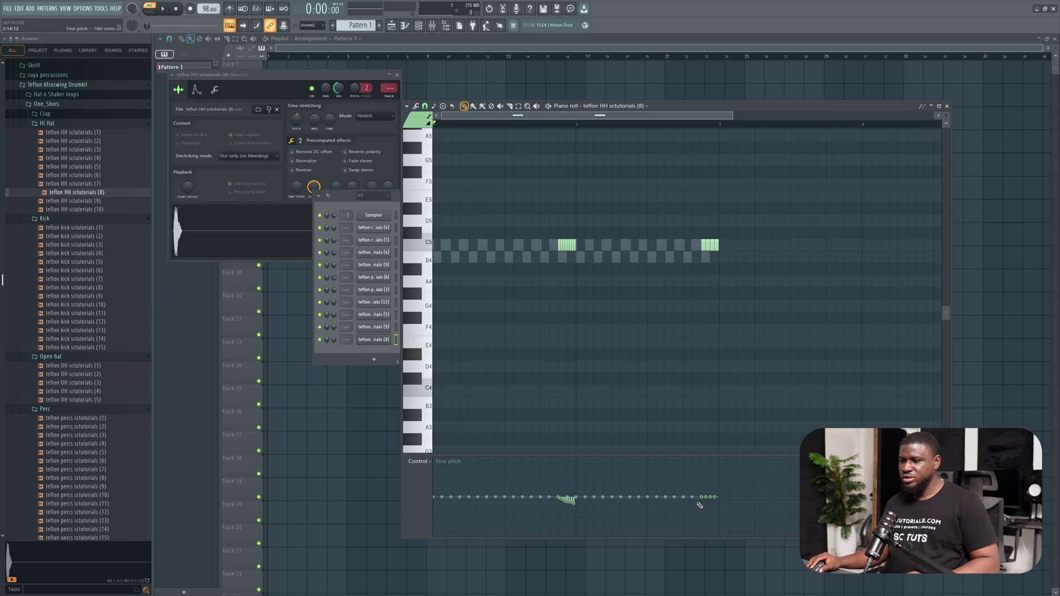
key("space")
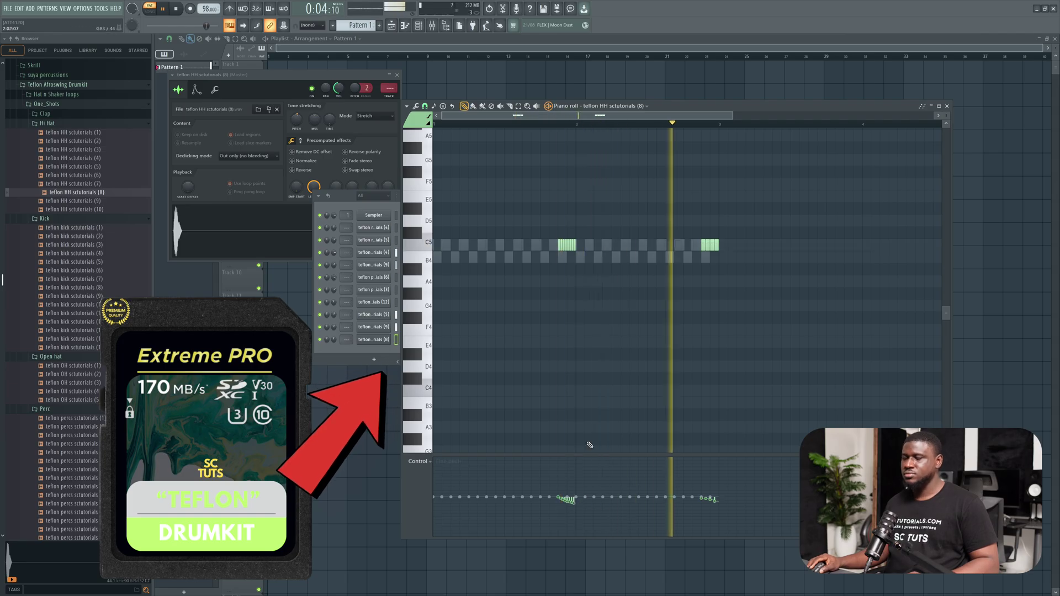
left_click(947, 105)
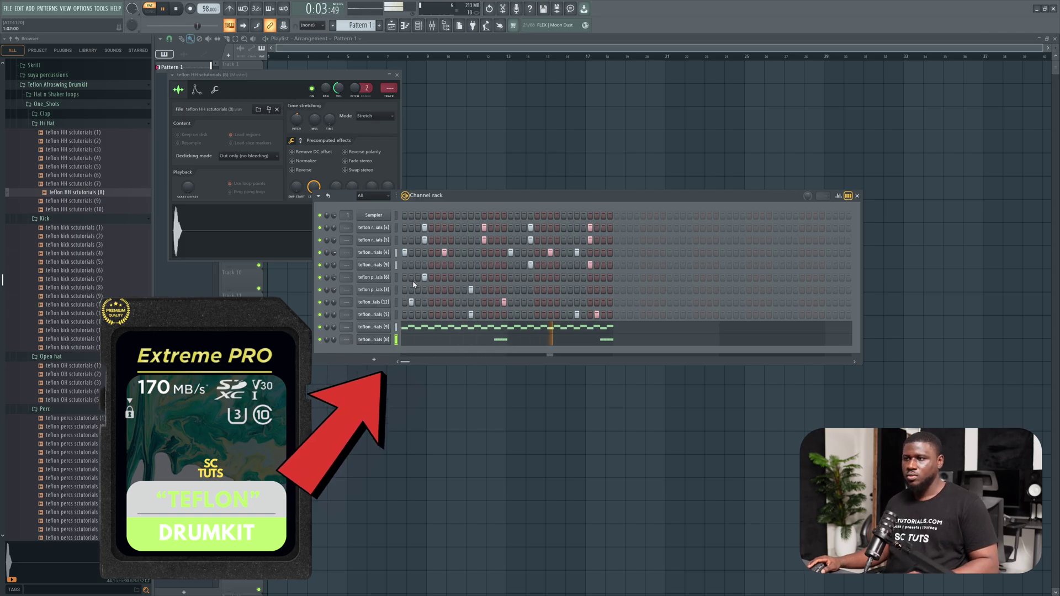
- Stop playback after hearing the full groove from the channel rack
key("space")
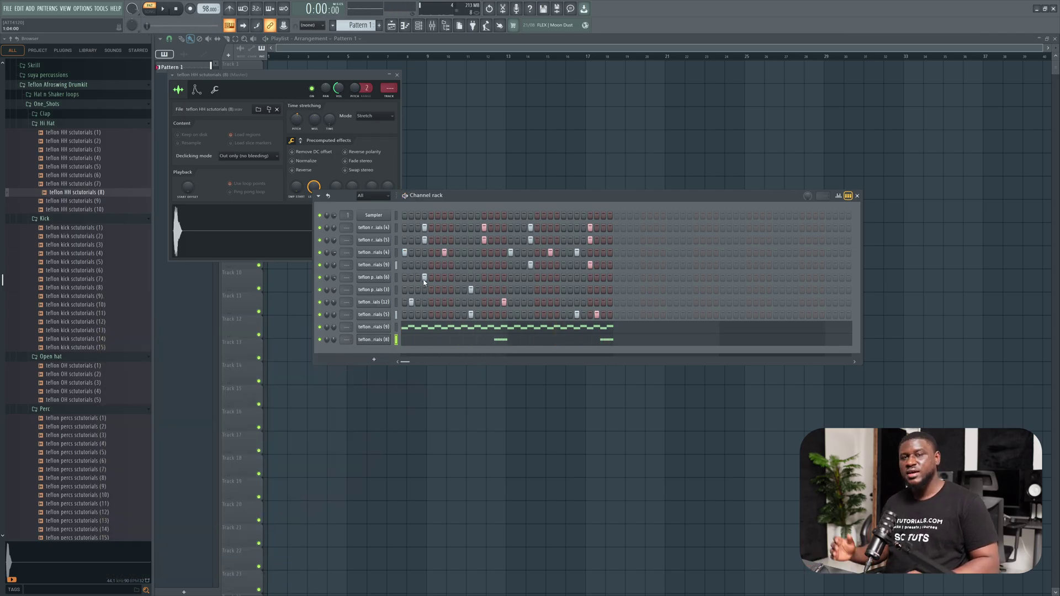